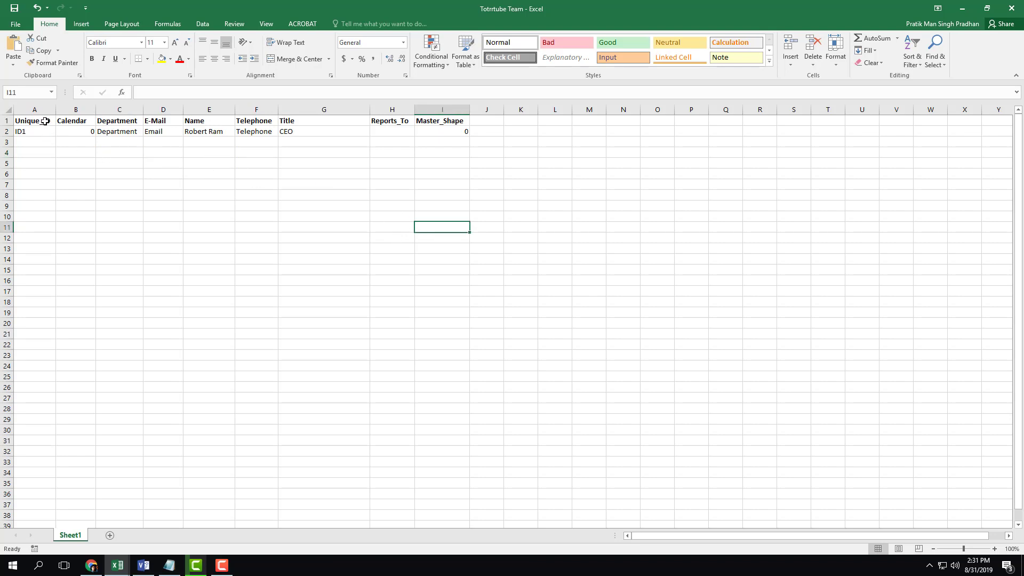
Review the spreadsheet's header row, from Unique_ID and E-Mail through Reports_To and Master_Shape
left_click(36, 123)
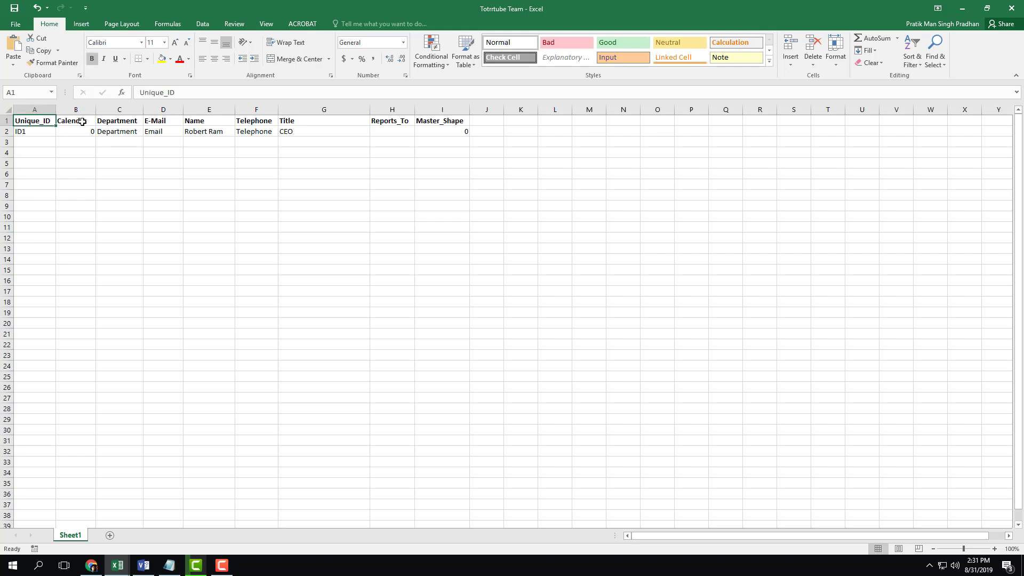
left_click(83, 121)
left_click(114, 121)
left_click(164, 121)
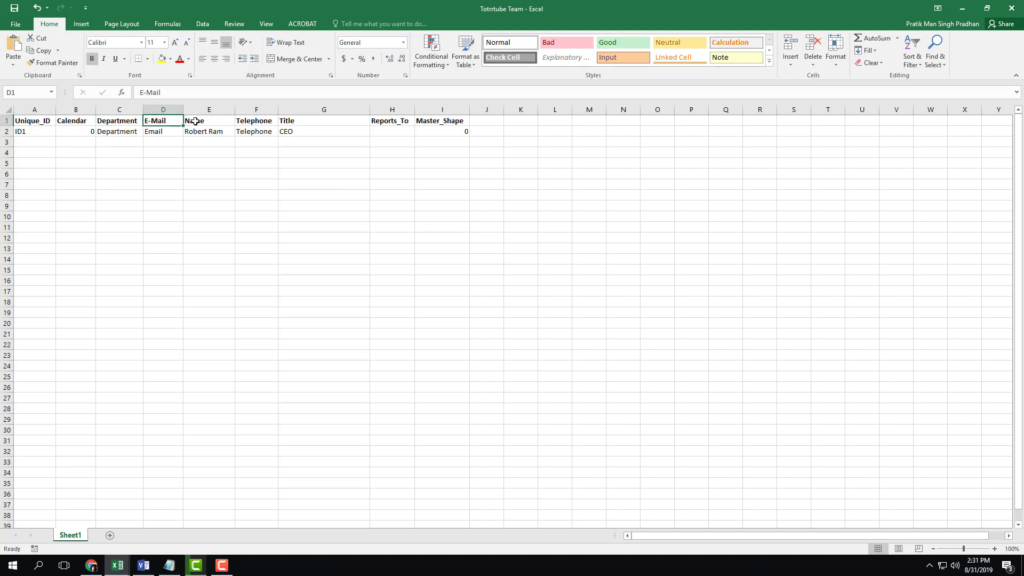
left_click(195, 122)
left_click(253, 121)
left_click(320, 122)
left_click(395, 121)
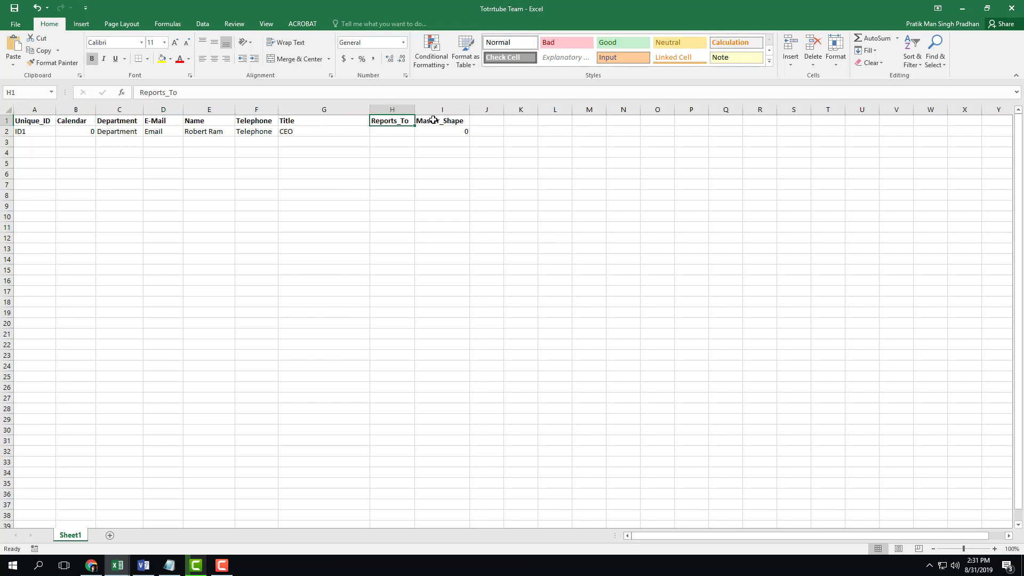
left_click(433, 120)
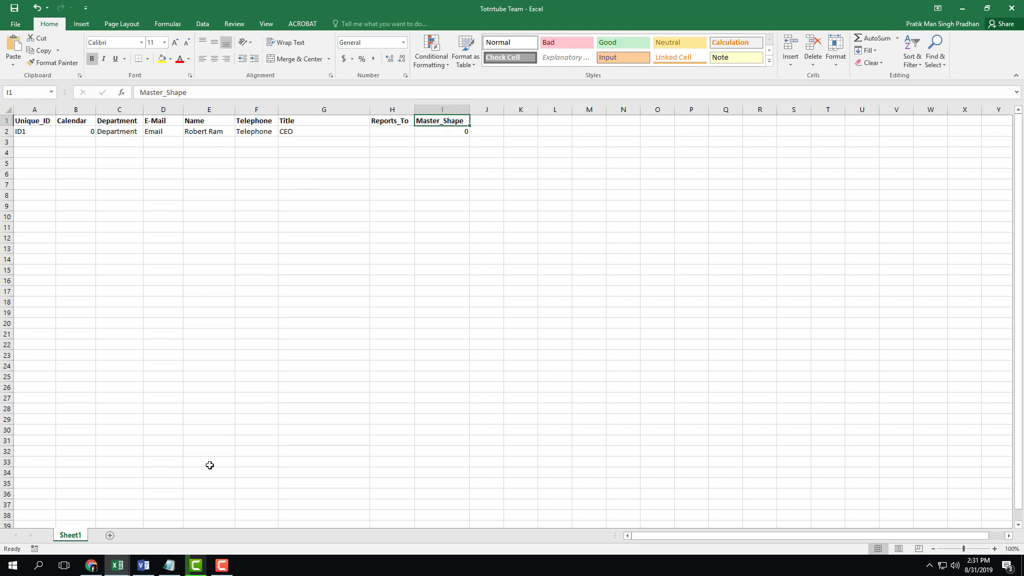
Close the Excel workbook without saving changes
left_click(143, 565)
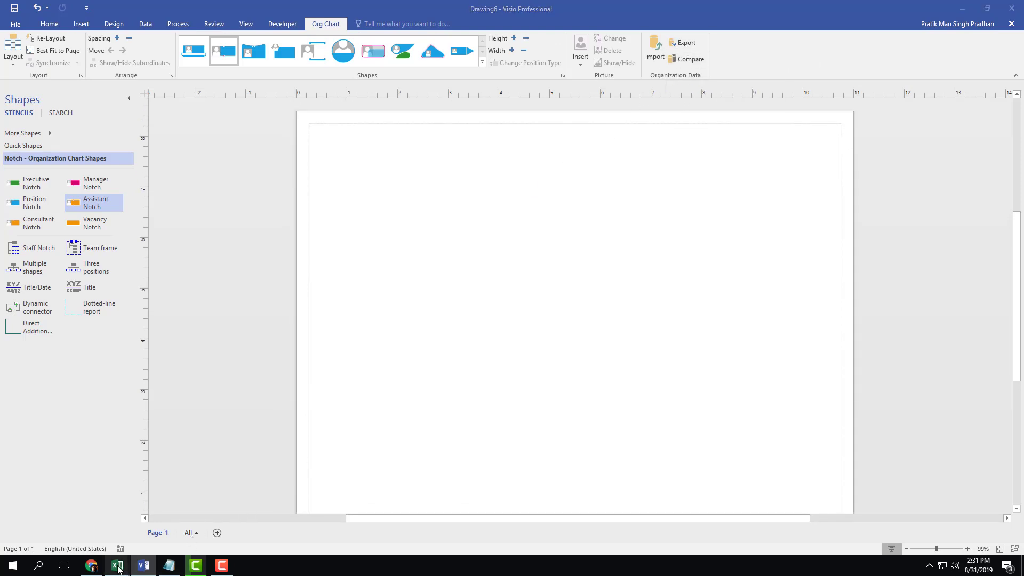
mouse_move(117, 565)
left_click(164, 530)
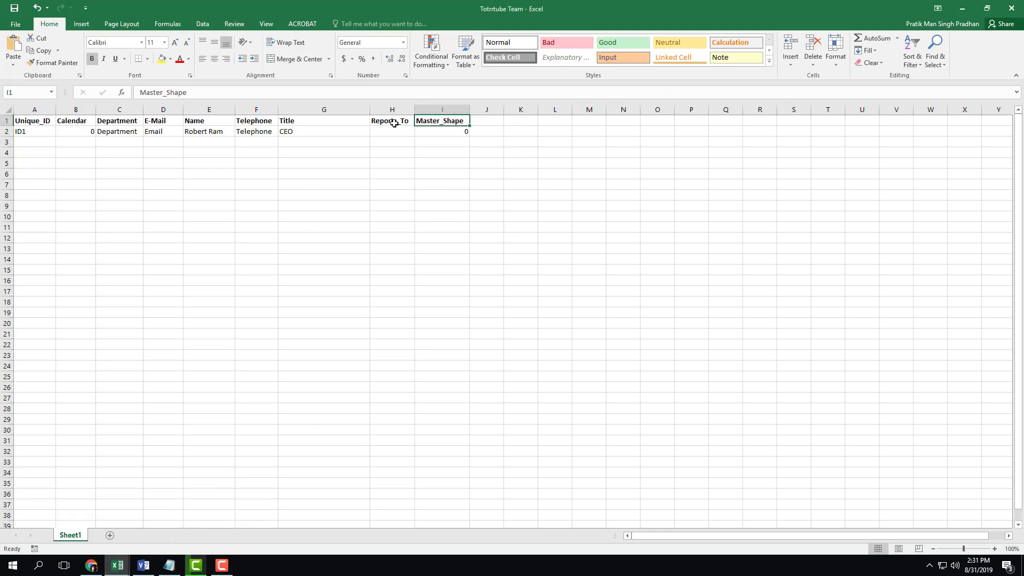
left_click(1012, 8)
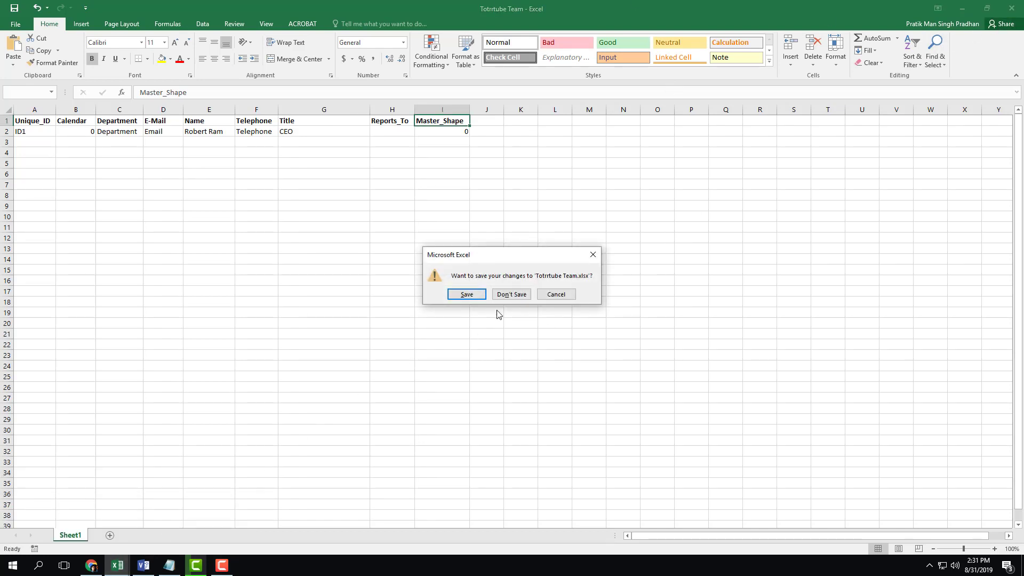
left_click(511, 294)
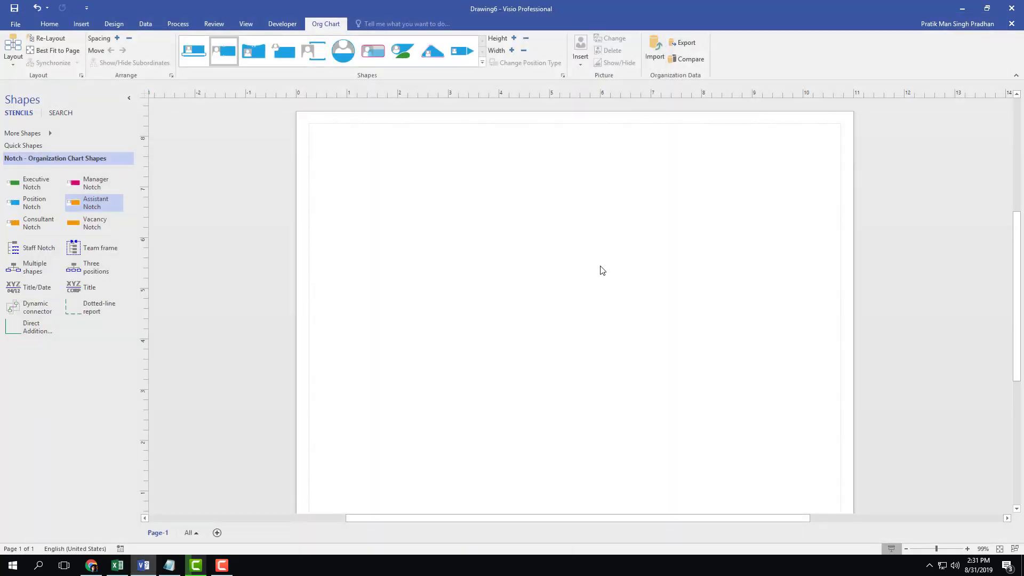
Dismiss the missing org chart shapes warning and place an Executive Notch shape near the page top
left_click(685, 46)
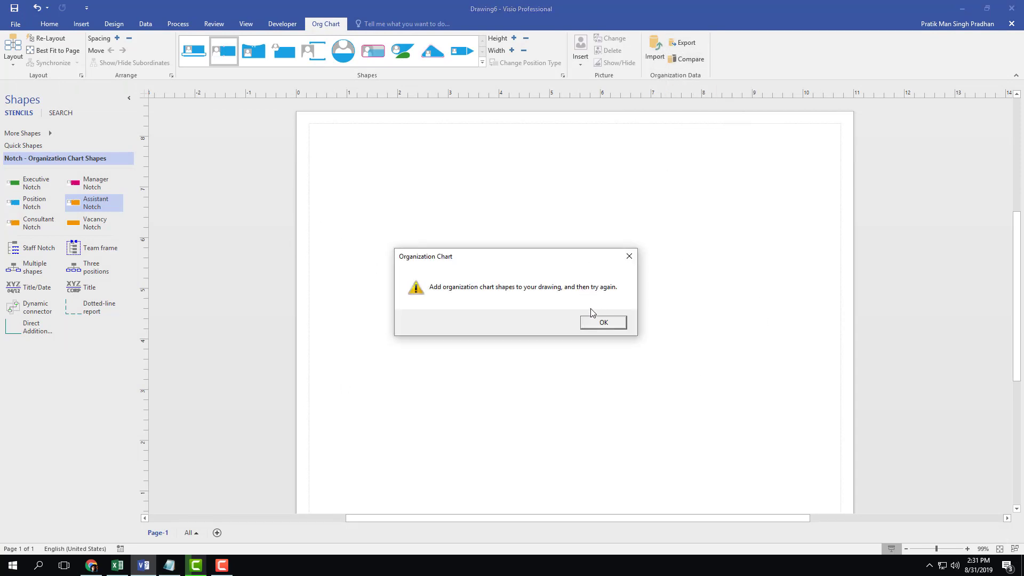
left_click(610, 326)
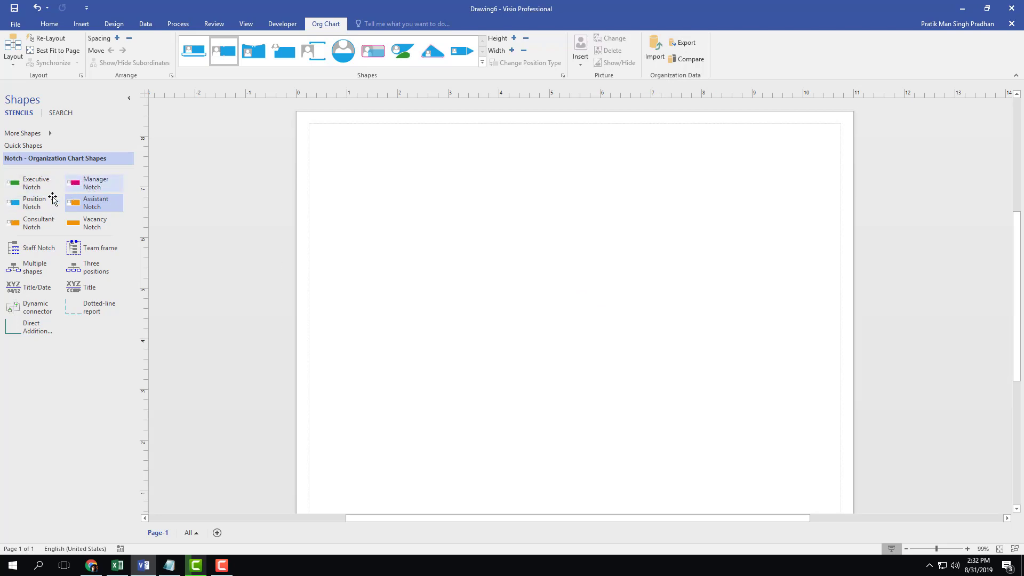
left_click_drag(30, 184, 577, 192)
Export the organization data to the Totrrtube Team workbook on the Desktop and acknowledge the success message
left_click(684, 43)
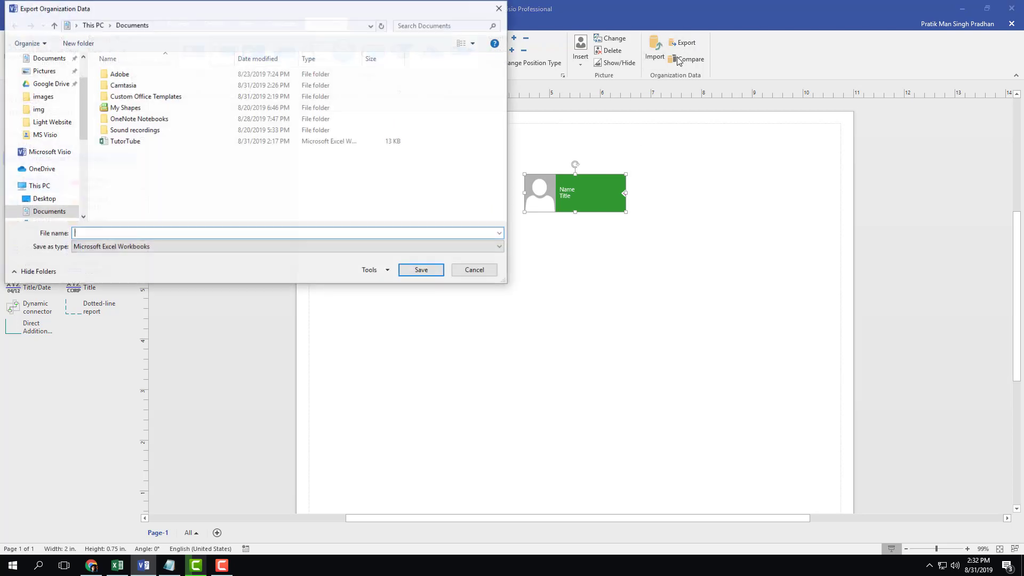
scroll(37, 71, "up", 2)
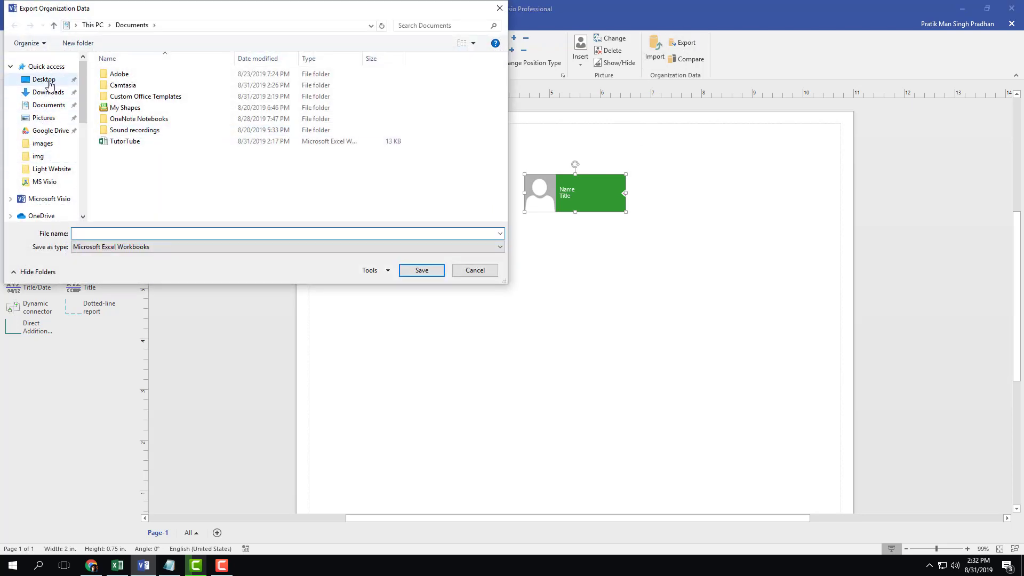
left_click(44, 79)
left_click(143, 79)
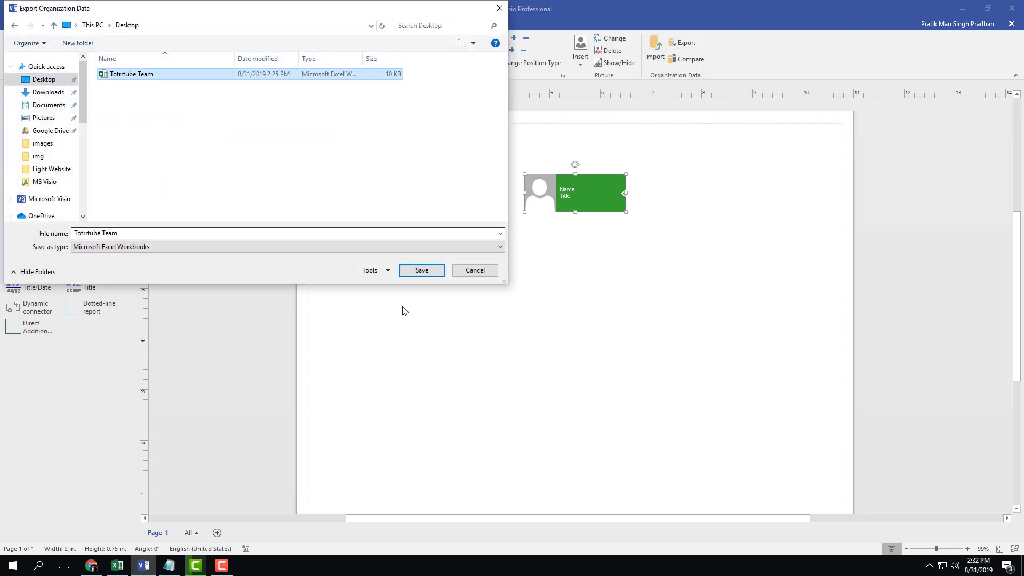
left_click(432, 271)
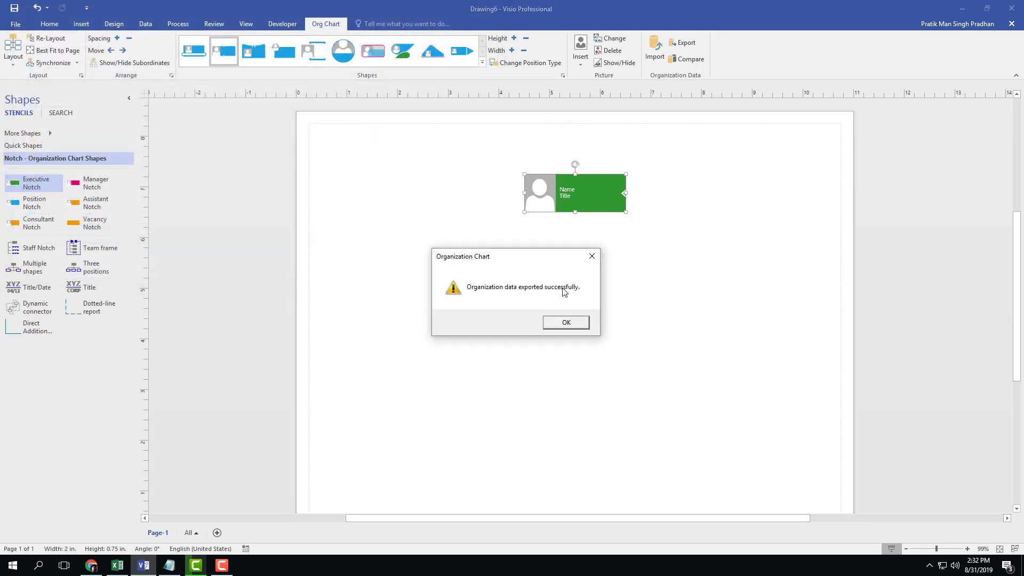
left_click(568, 322)
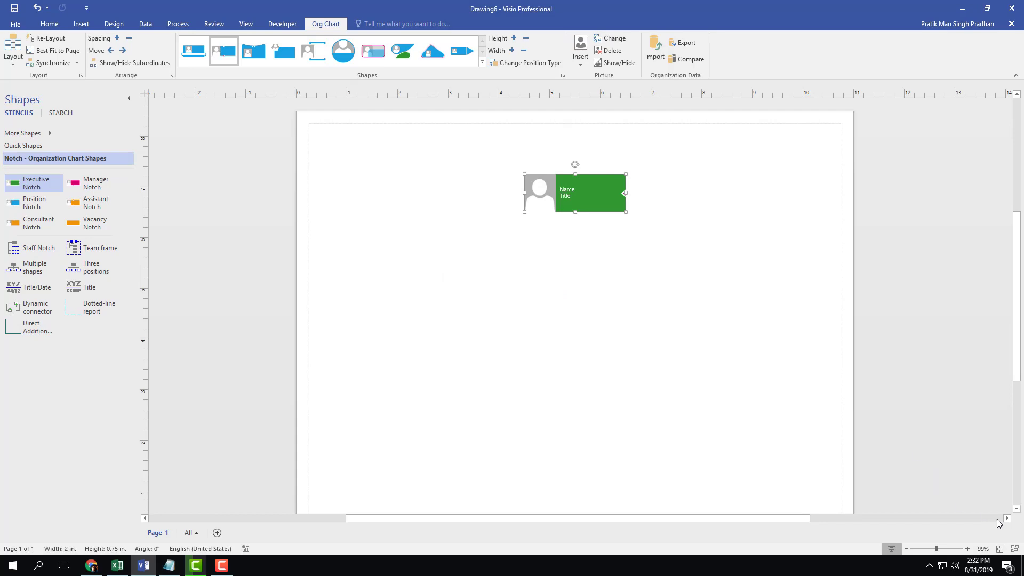
Open the Totrrtube Team workbook from the Desktop and review row 2 and the Calendar and Department headers
left_click(1023, 565)
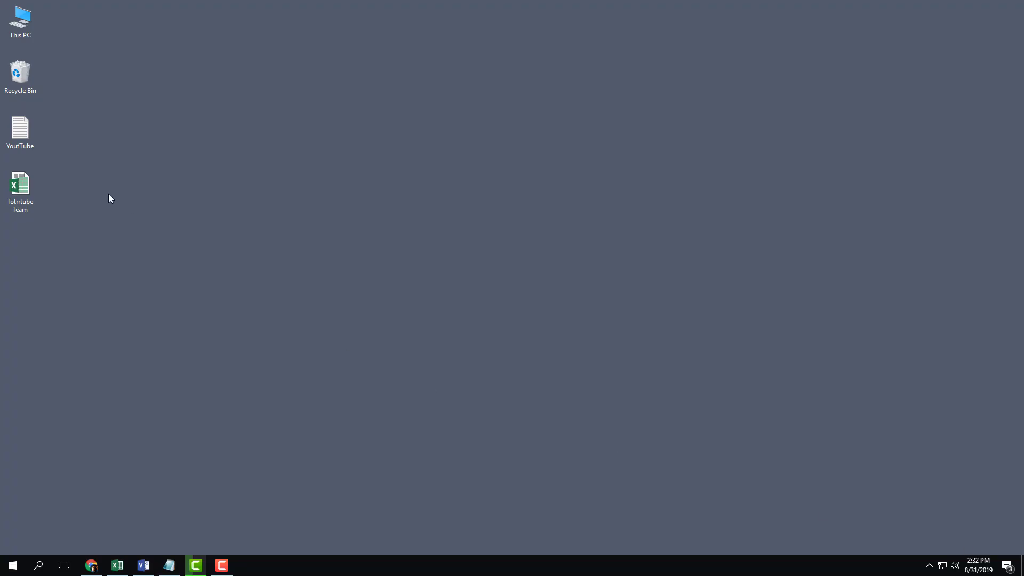
double_click(29, 198)
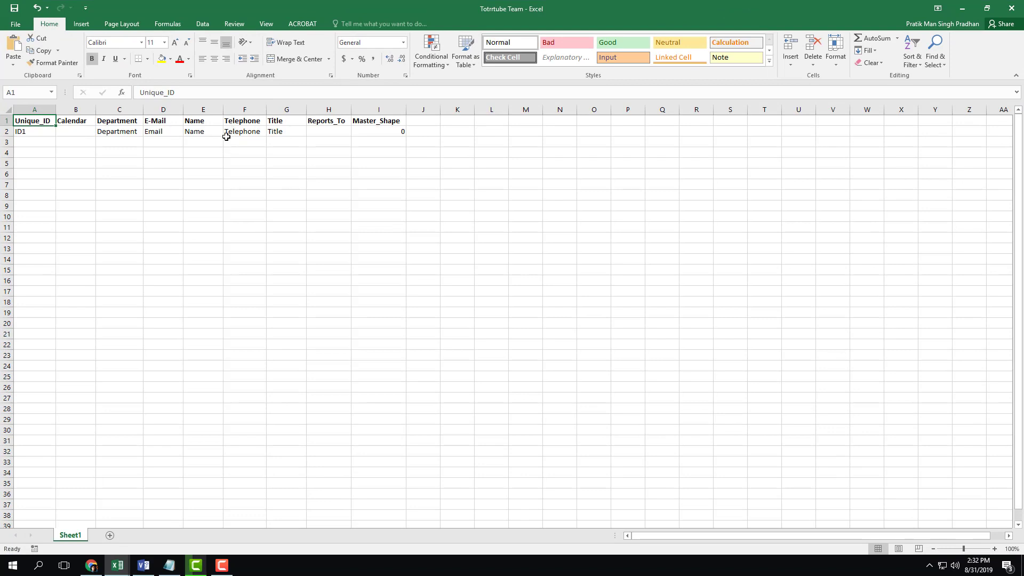
left_click(226, 137)
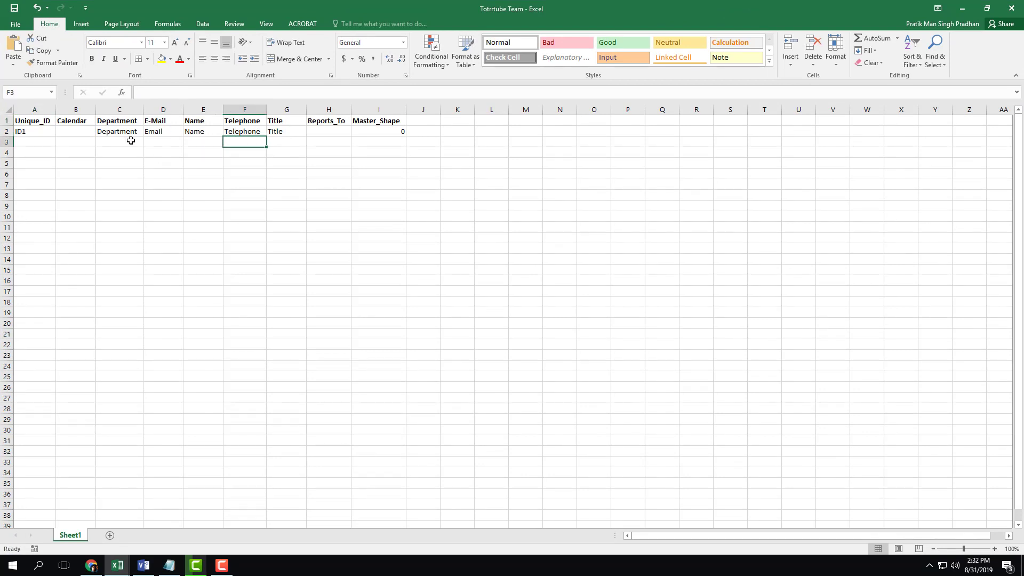
left_click(53, 122)
left_click(65, 122)
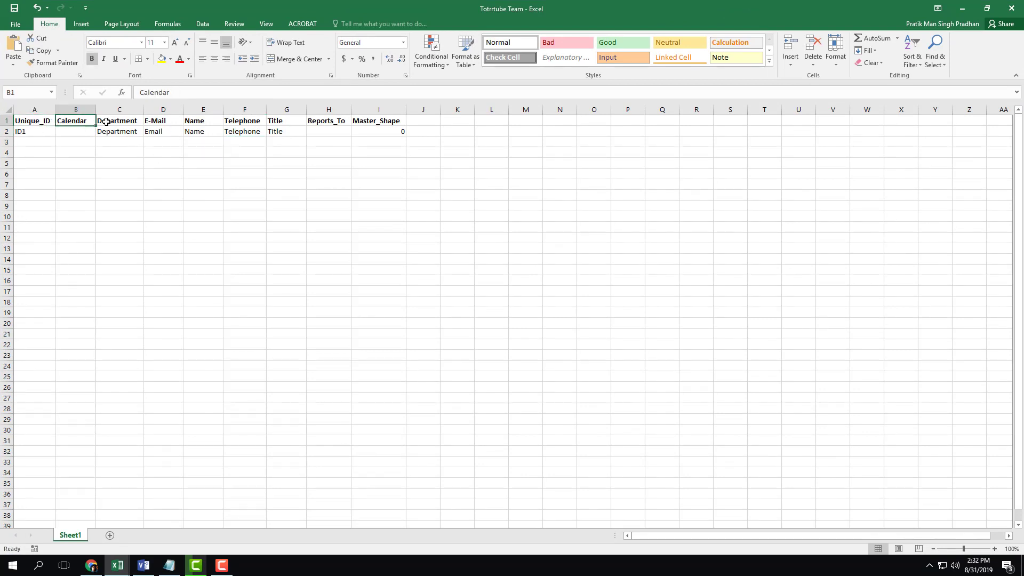
left_click(120, 122)
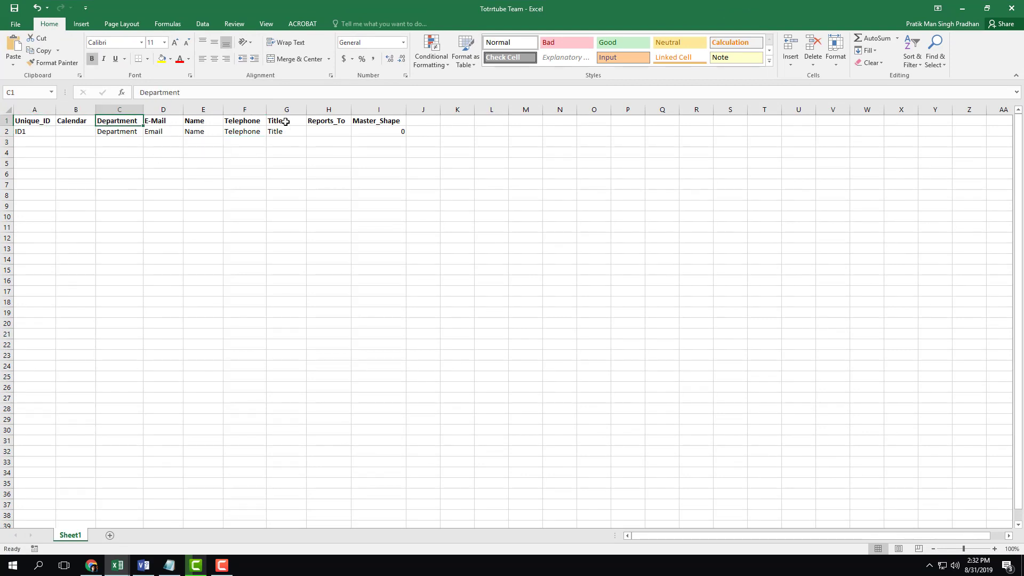
left_click(148, 214)
Check the Unique_ID, Name, Title, Master_Shape and Reports_To headers
left_click(44, 121)
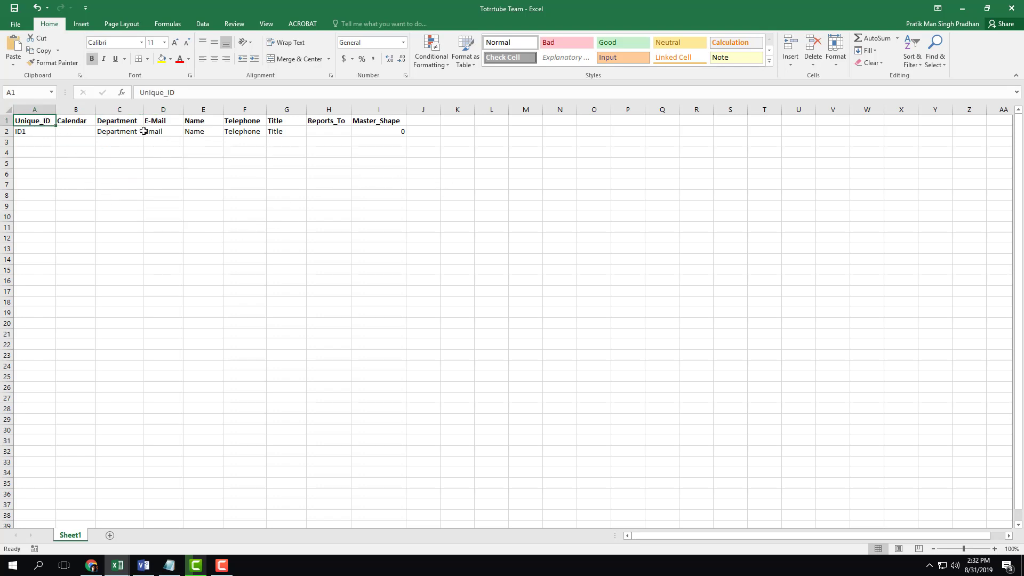
left_click(209, 122)
left_click(296, 121)
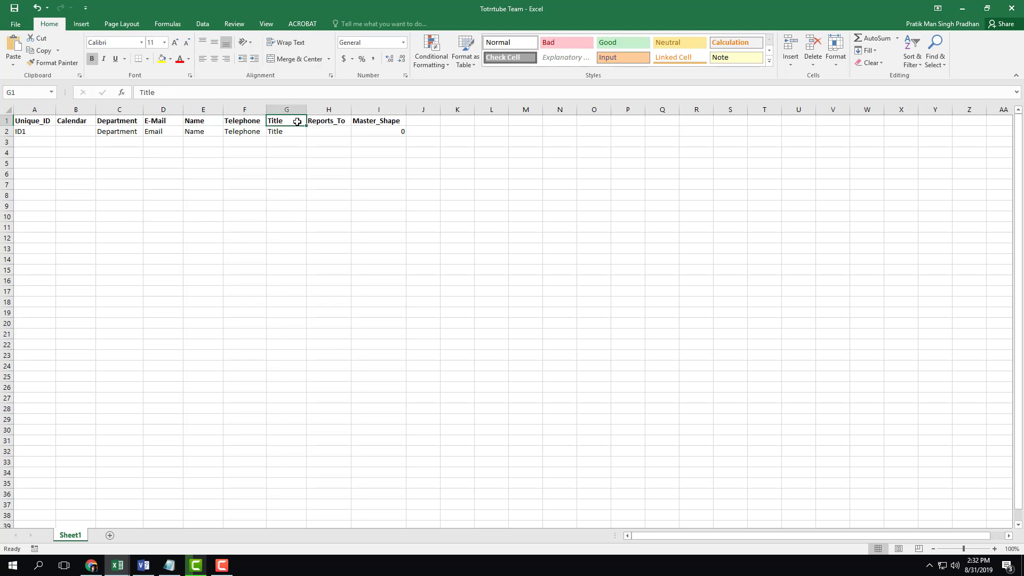
left_click(389, 121)
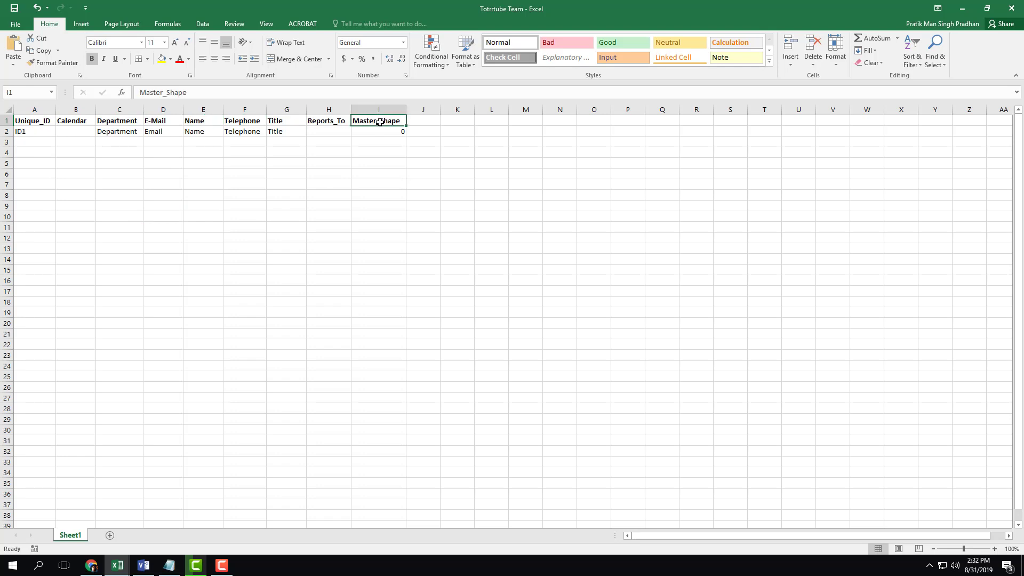
left_click(327, 120)
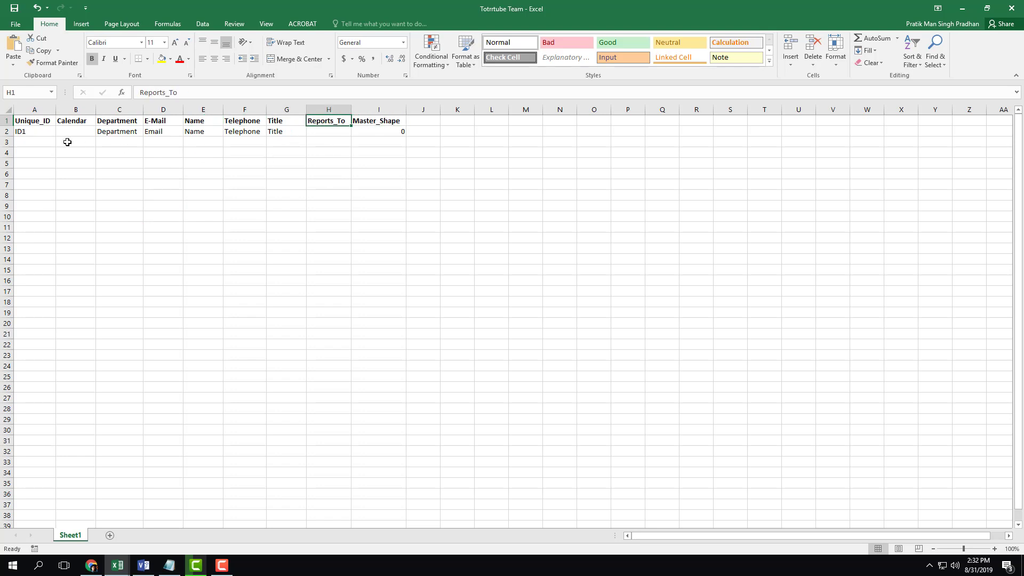
Delete the empty Calendar column and select the ID1 cell in A2
right_click(80, 110)
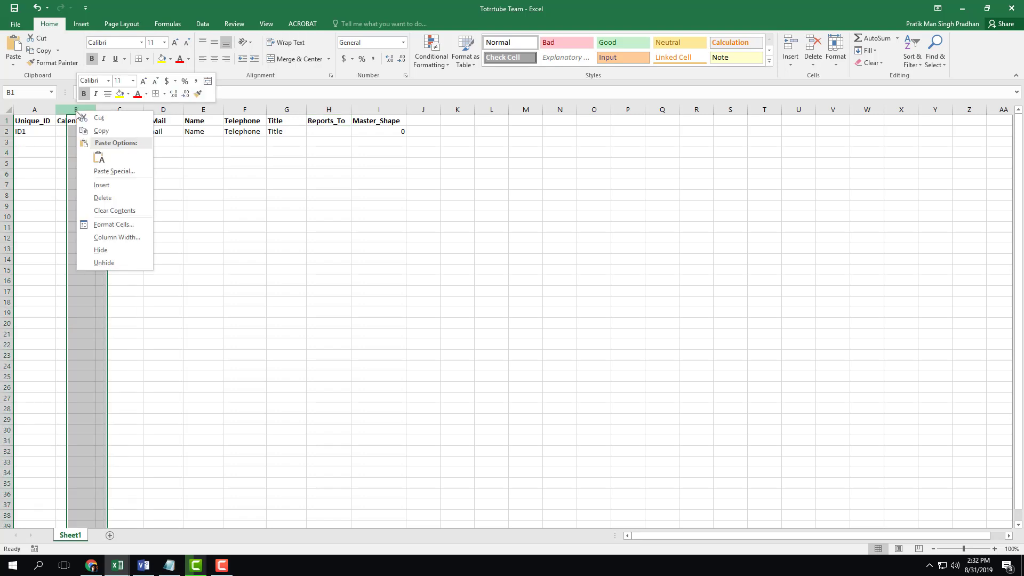
left_click(101, 197)
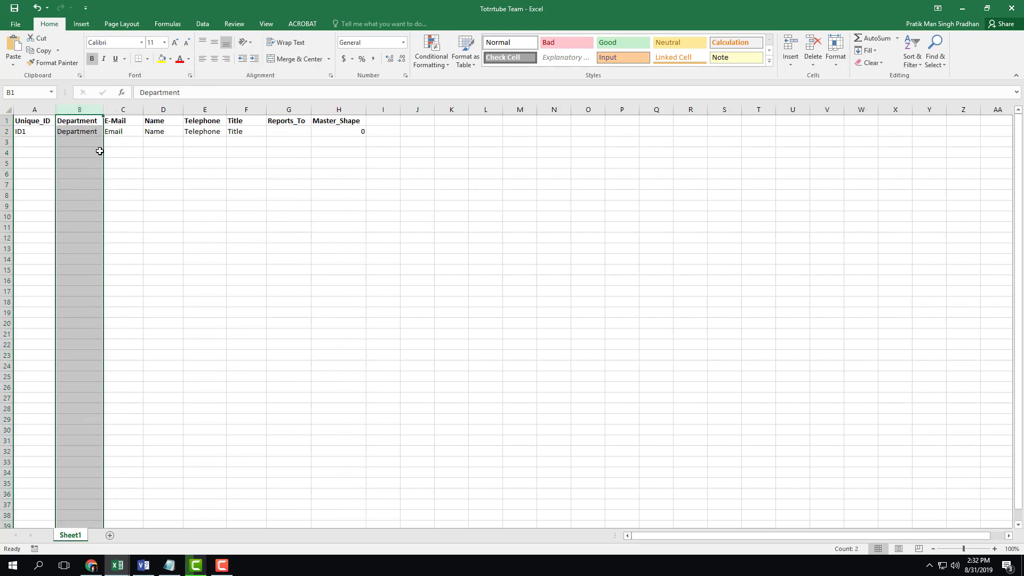
left_click(88, 152)
left_click(37, 133)
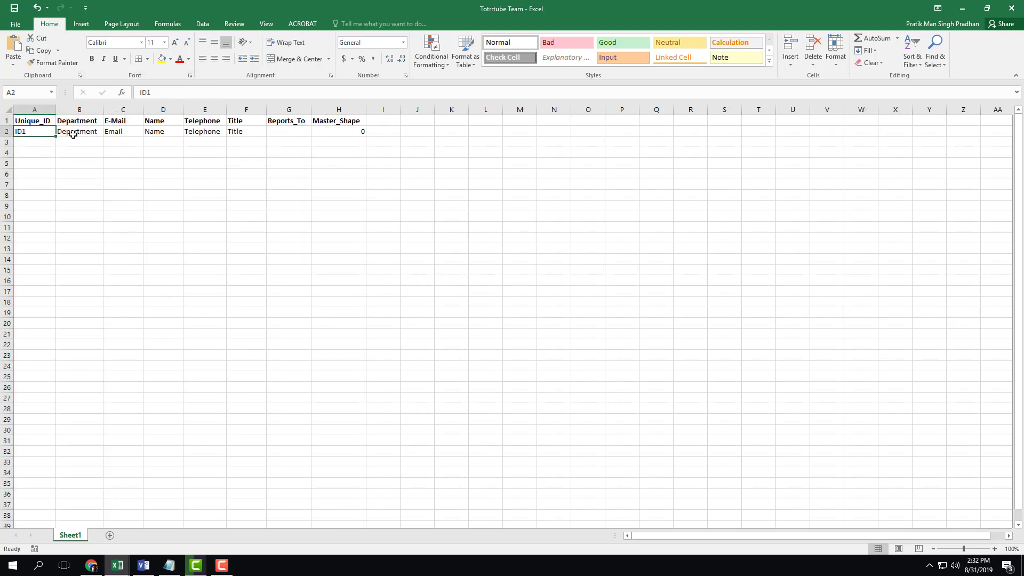
Enter Management as the department in B2, correcting the misspelling
left_click(90, 133)
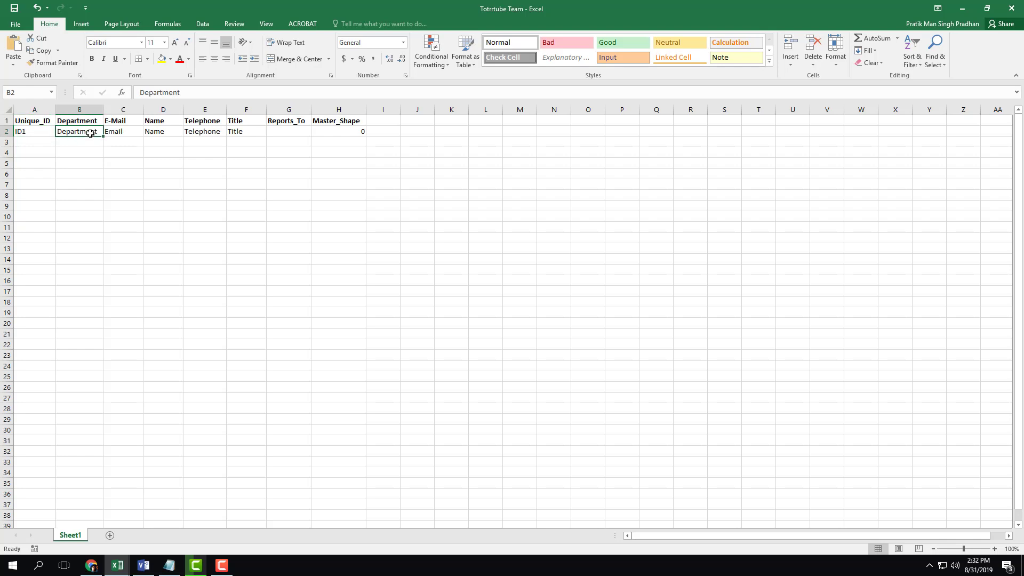
type("Managemn")
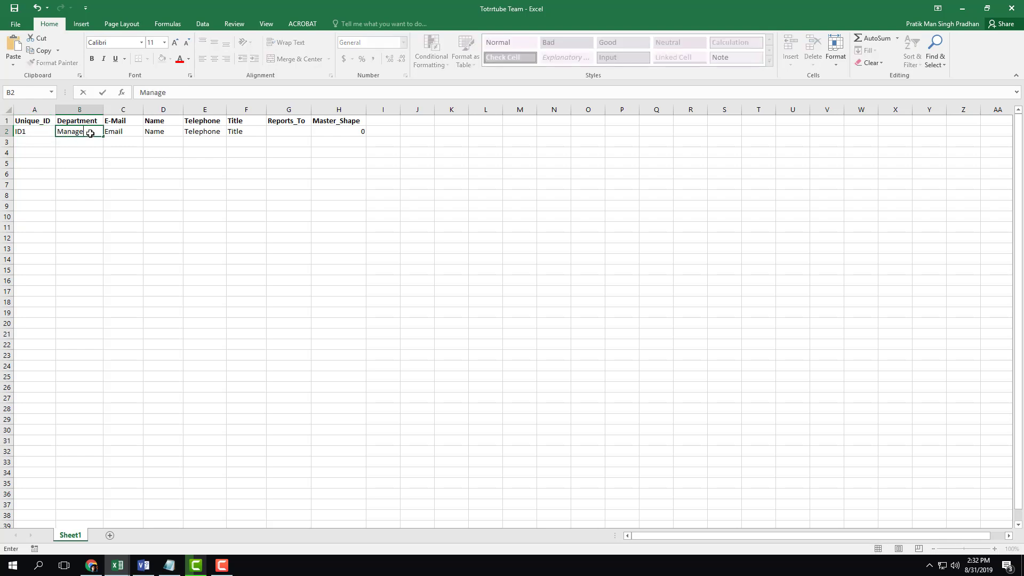
key("BackSpace")
key("BackSpace")
key("BackSpace")
key("BackSpace")
key("BackSpace")
key("BackSpace")
type("Management")
left_click(148, 158)
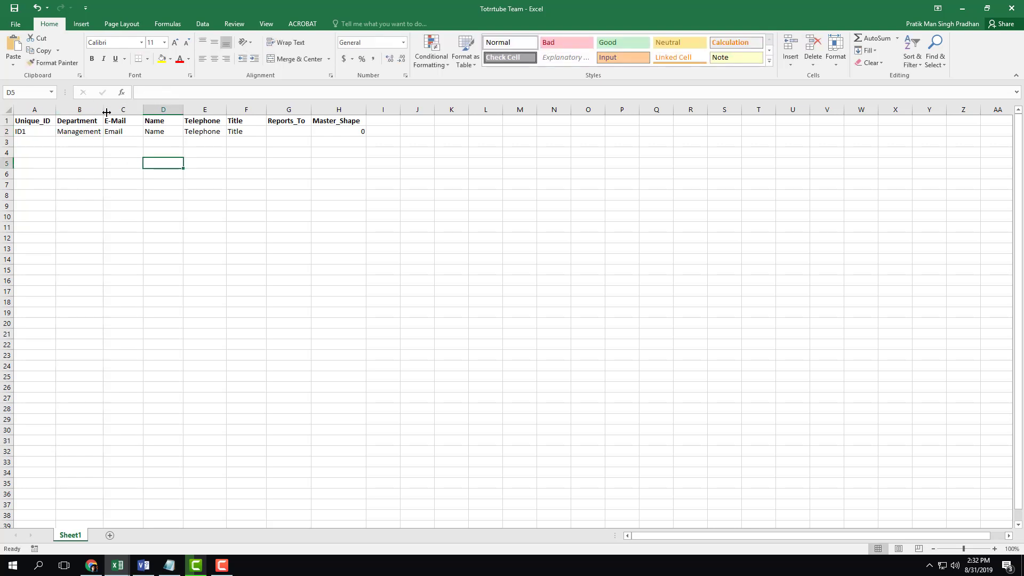
Enter the CEO's full name in D2 and auto-fit column D
left_click(126, 129)
left_click(161, 131)
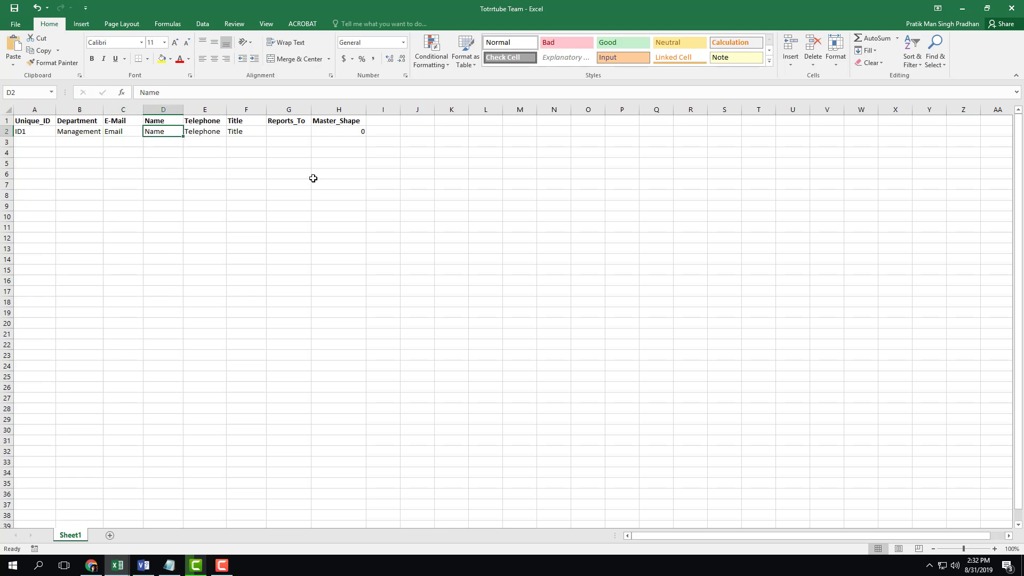
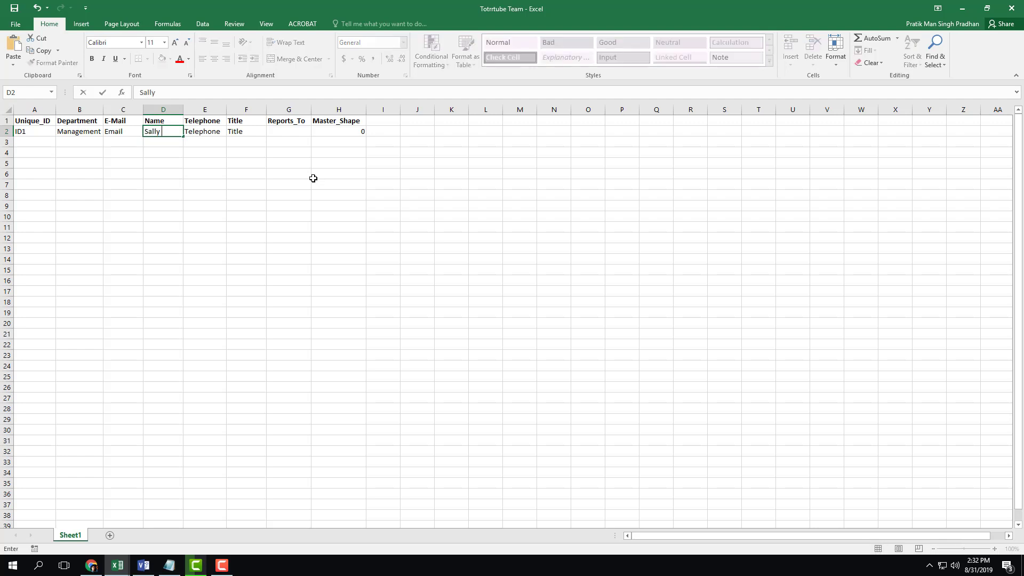
left_click(307, 175)
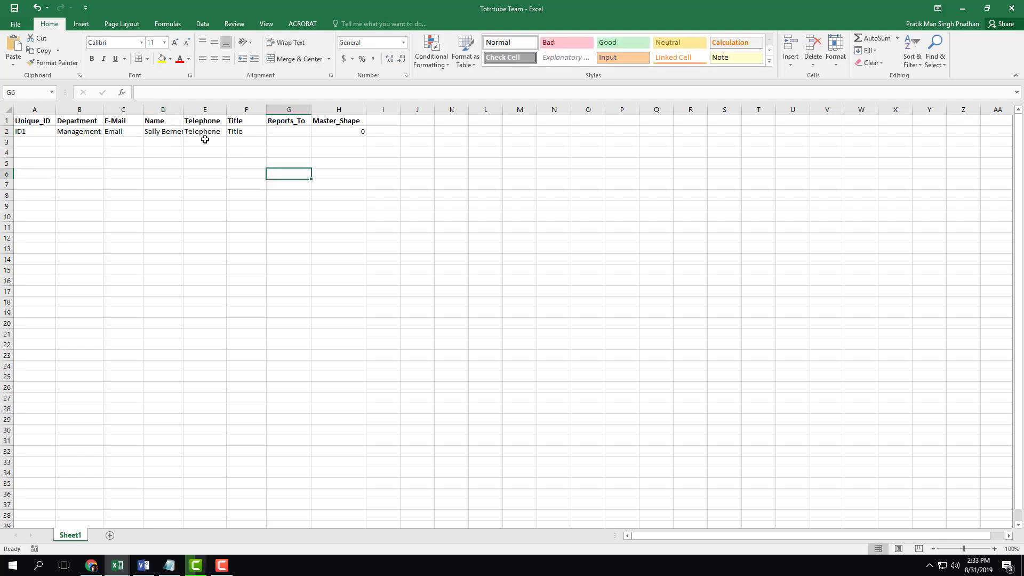
double_click(180, 110)
Set the title in F2 to CEO
left_click(248, 132)
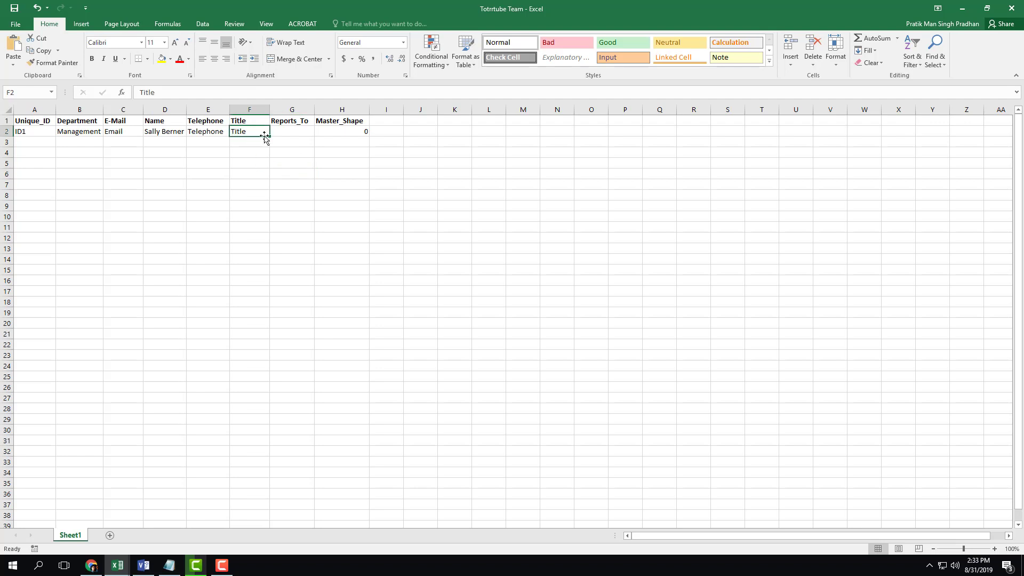
type("CEO")
left_click(295, 158)
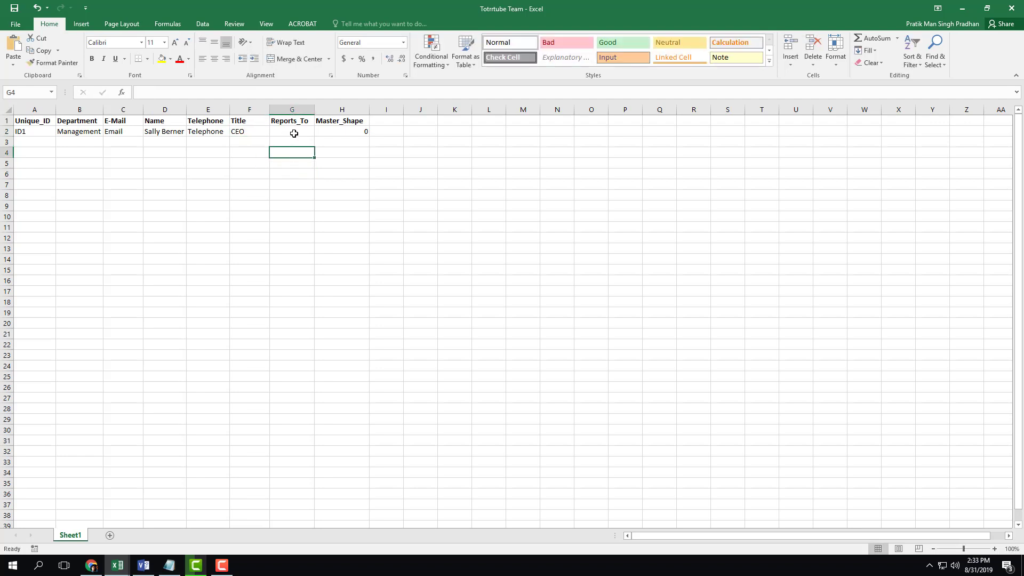
left_click(293, 131)
left_click(367, 131)
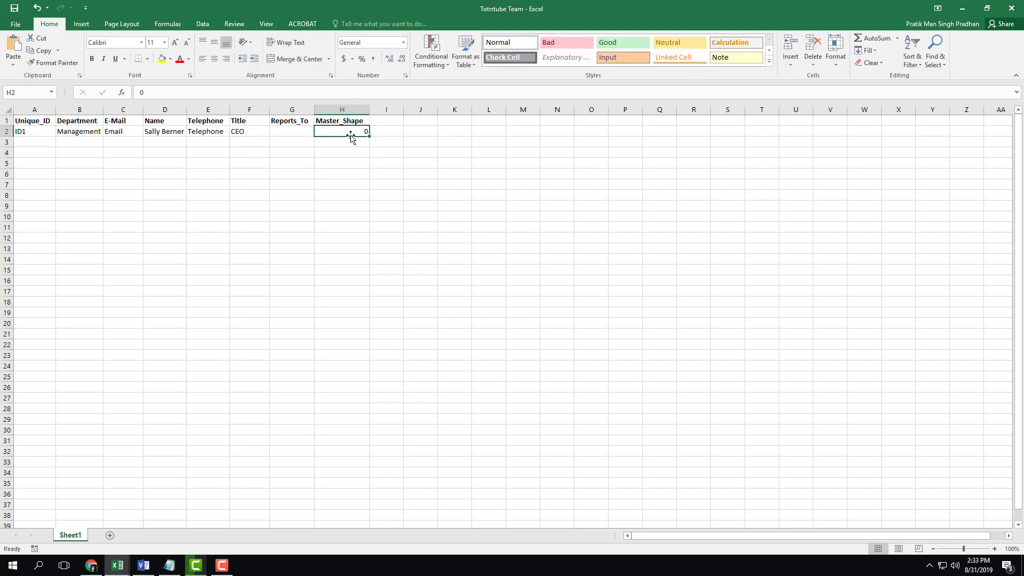
Enter the CEO's phone number in E2
left_click(217, 130)
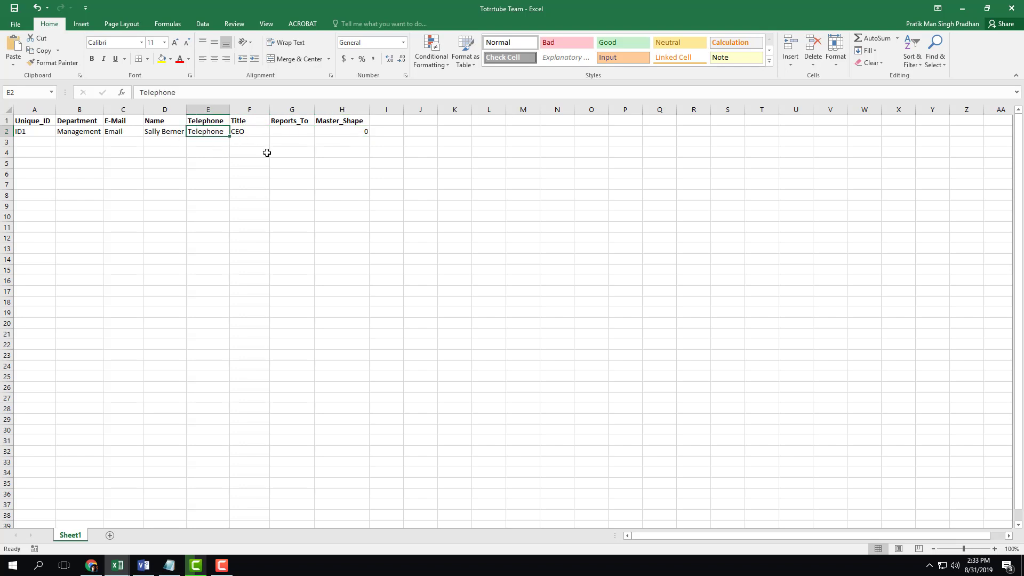
type("7685747")
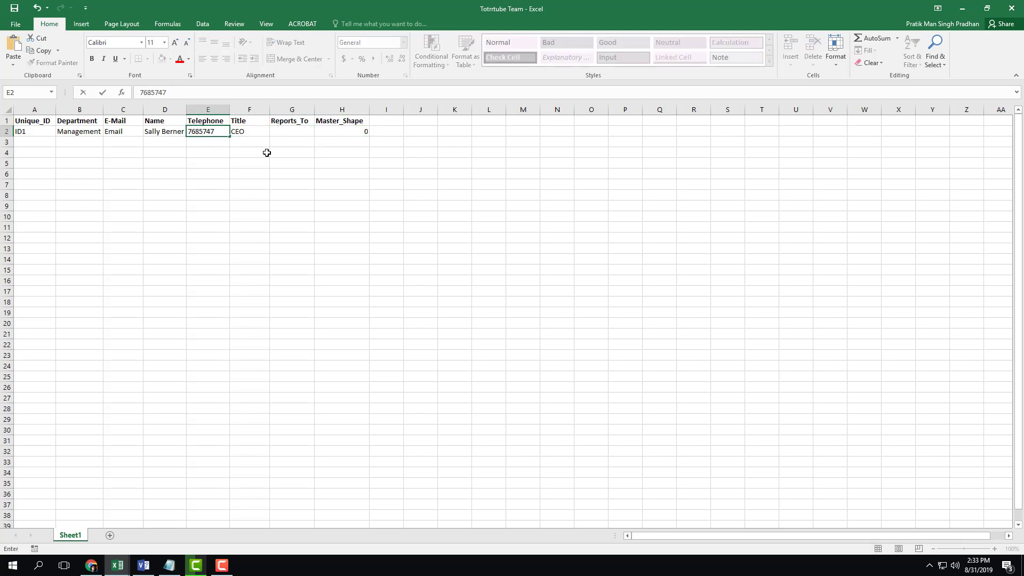
type("4")
left_click(271, 164)
left_click(213, 132)
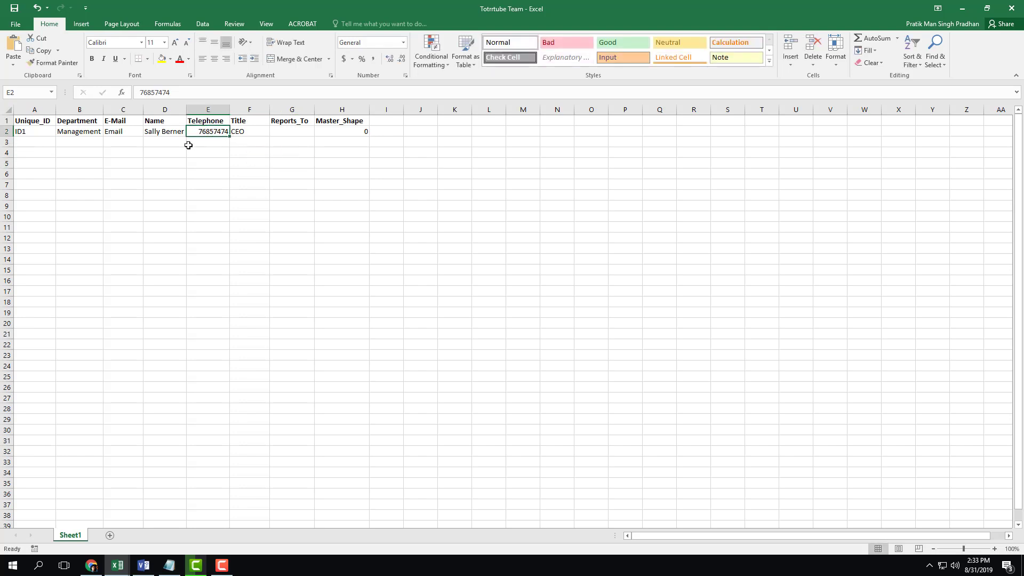
Enter the CEO's e-mail address in C2 and auto-fit column C
left_click(138, 135)
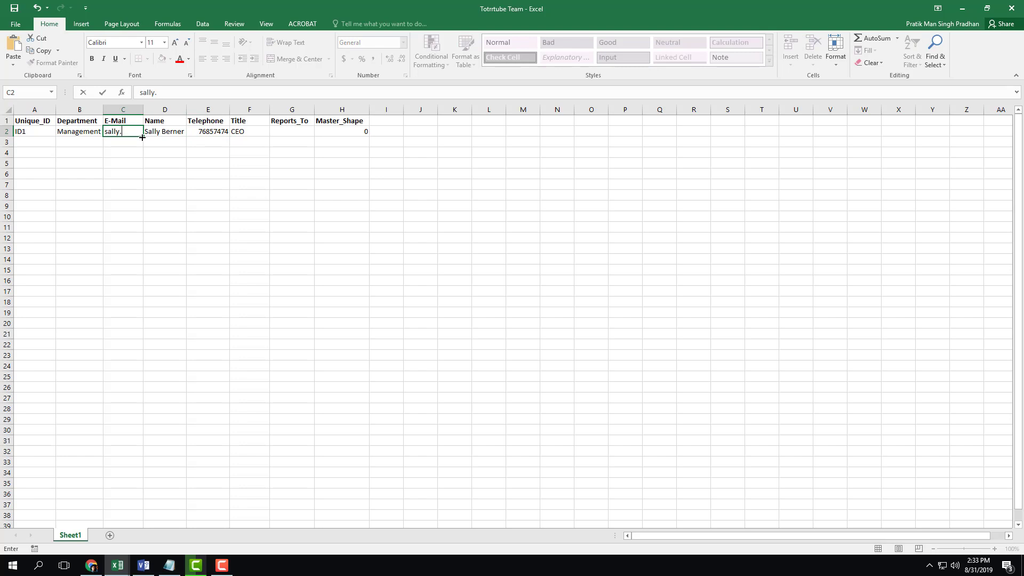
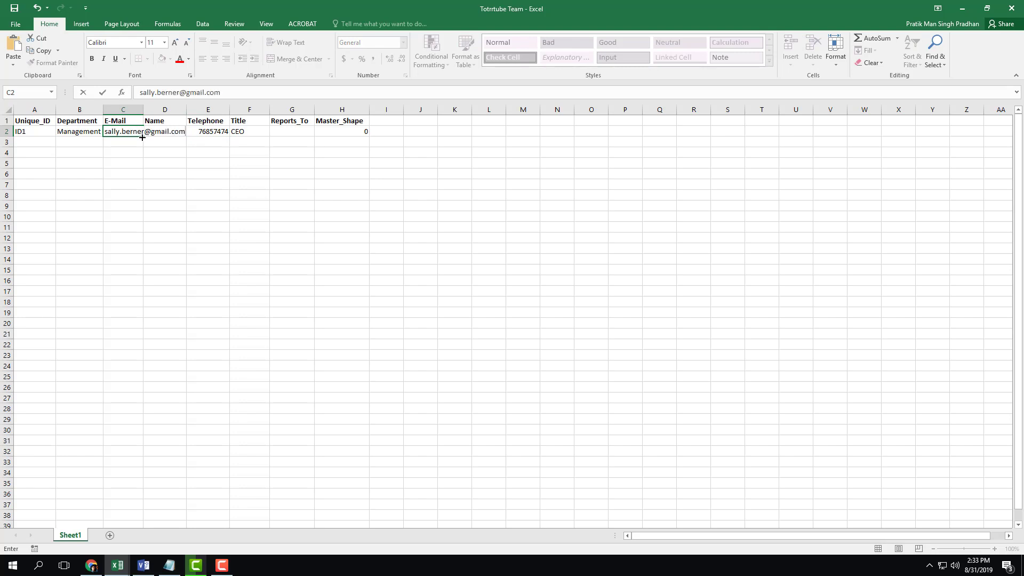
key("Return")
double_click(143, 109)
left_click(187, 176)
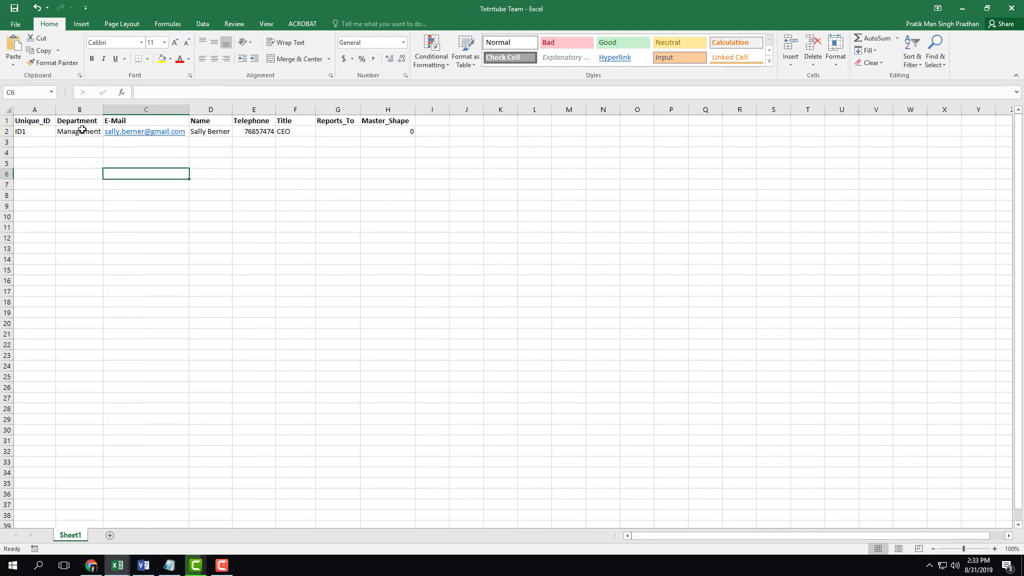
Enter ID2 in cell A3 and move to B3 for its department
left_click(34, 141)
type("ID1")
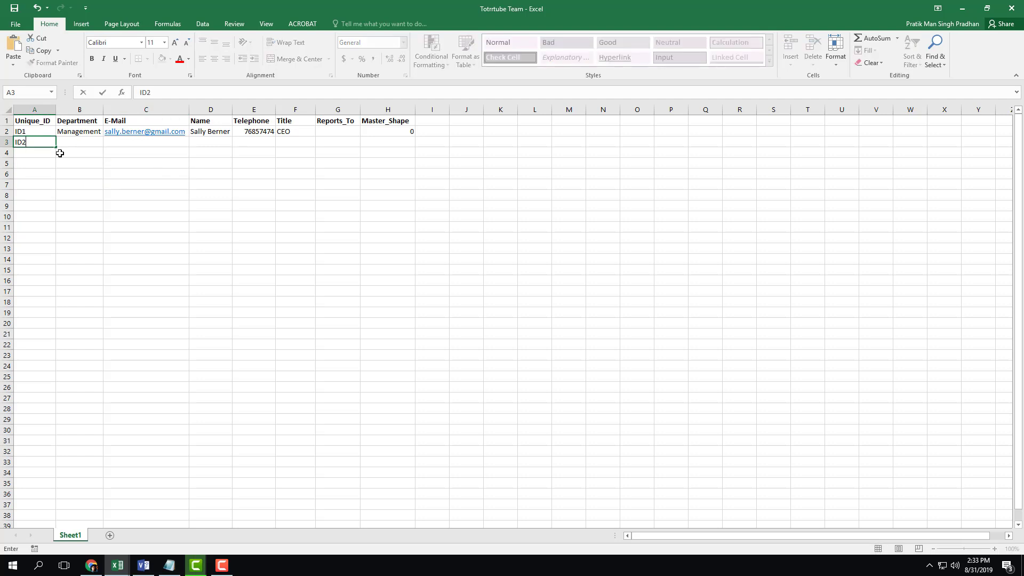
key("Return")
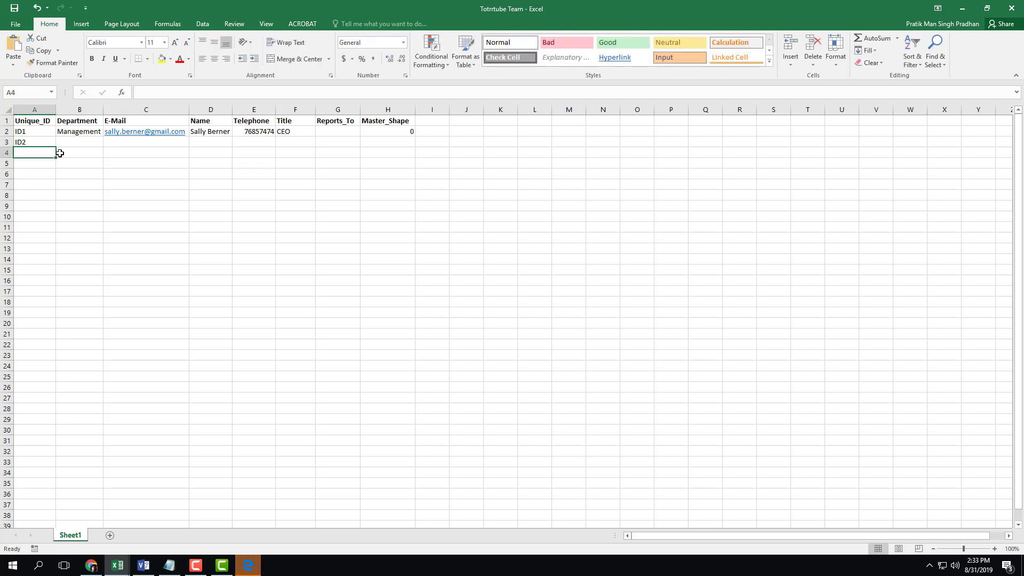
key("Up")
key("Right")
key("Left")
key("Right")
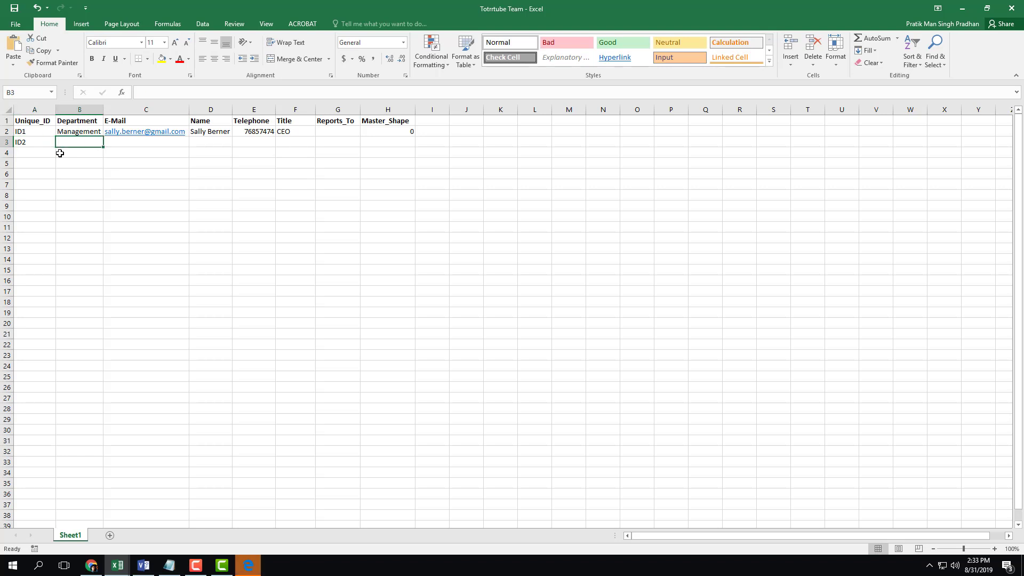
Set row 3's department to Pre-Production and auto-fit column B
type("Pre-Produ")
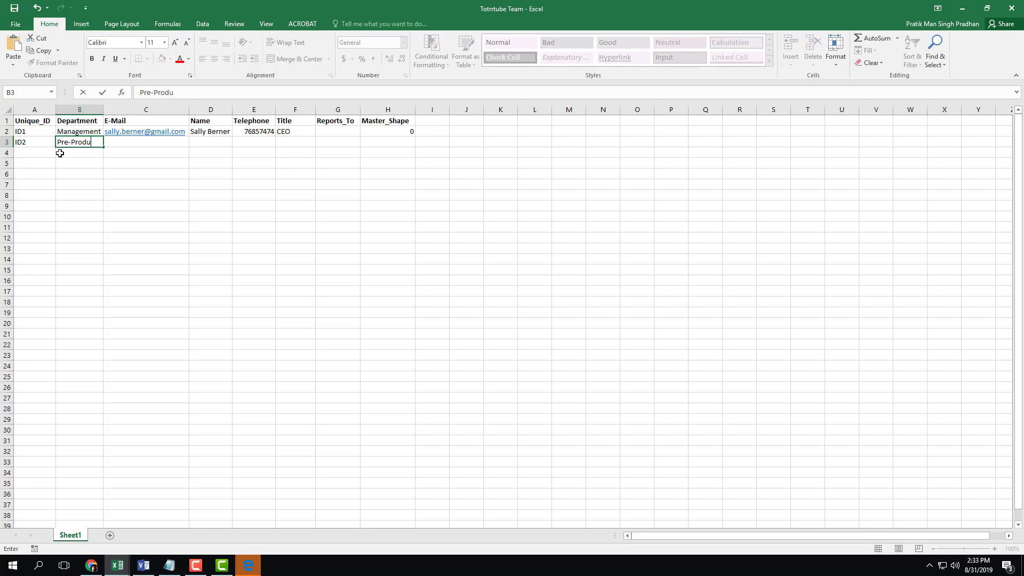
type("ction")
key("Return")
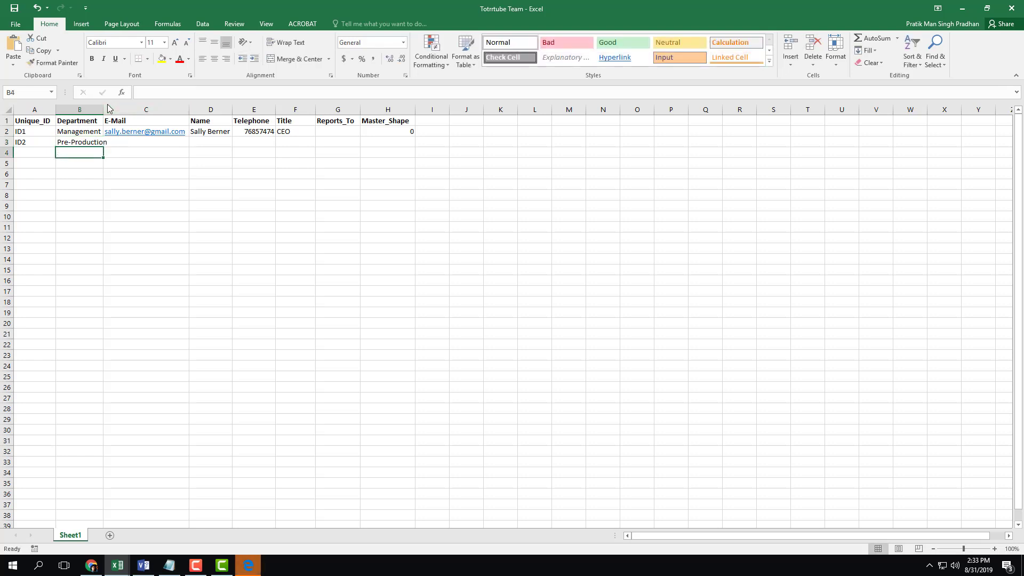
double_click(104, 110)
Enter the second employee's e-mail address and full name in row 3
left_click(173, 145)
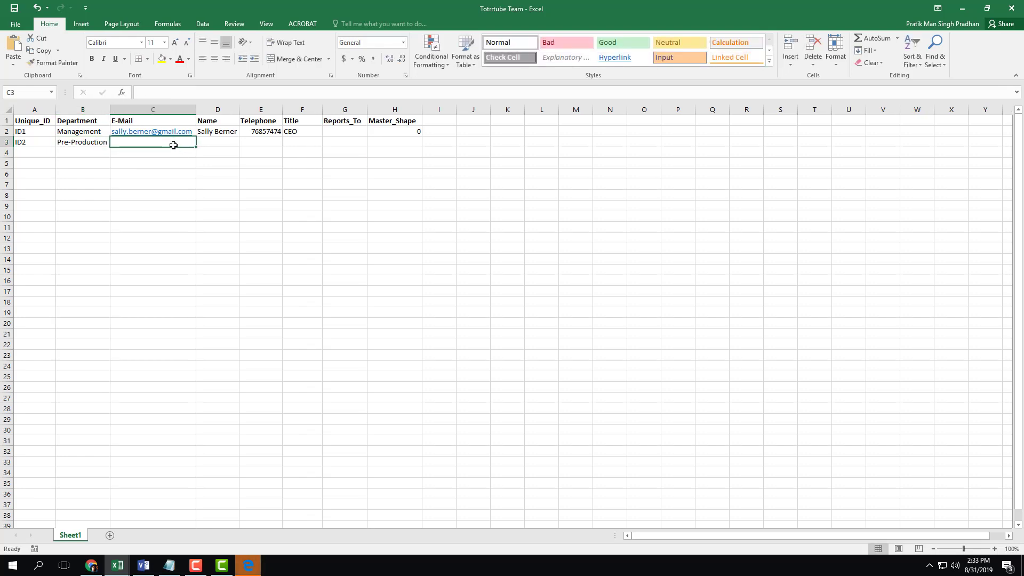
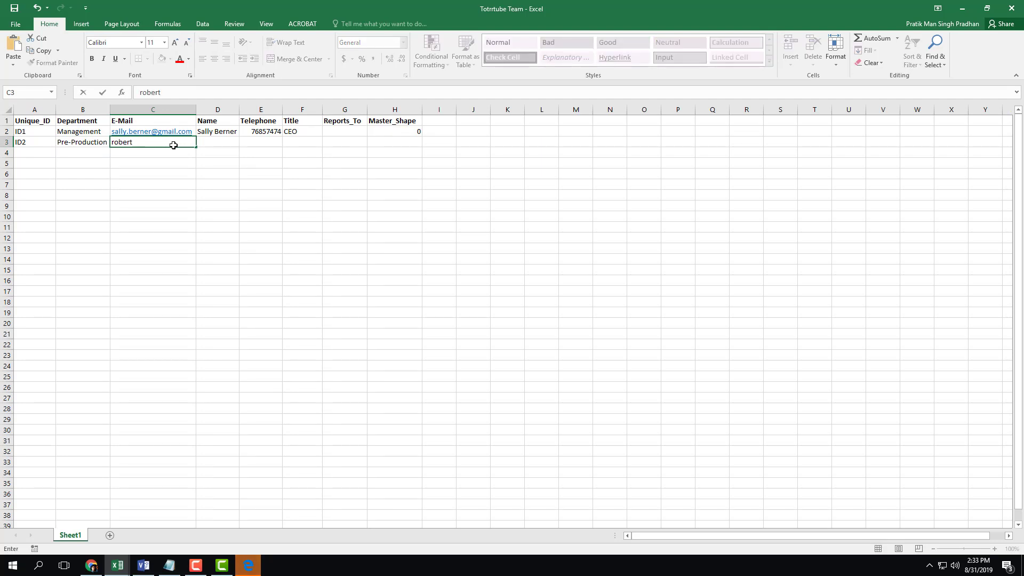
key("Tab")
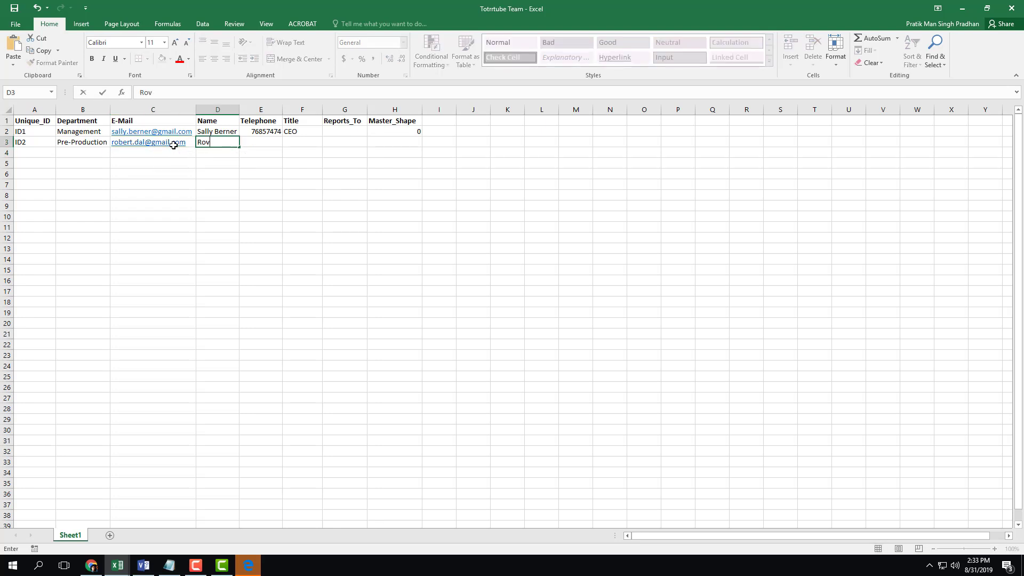
key("Return")
Enter the second employee's phone number in E3, then retype it with a corrected value
key("Up")
key("Right")
type("47")
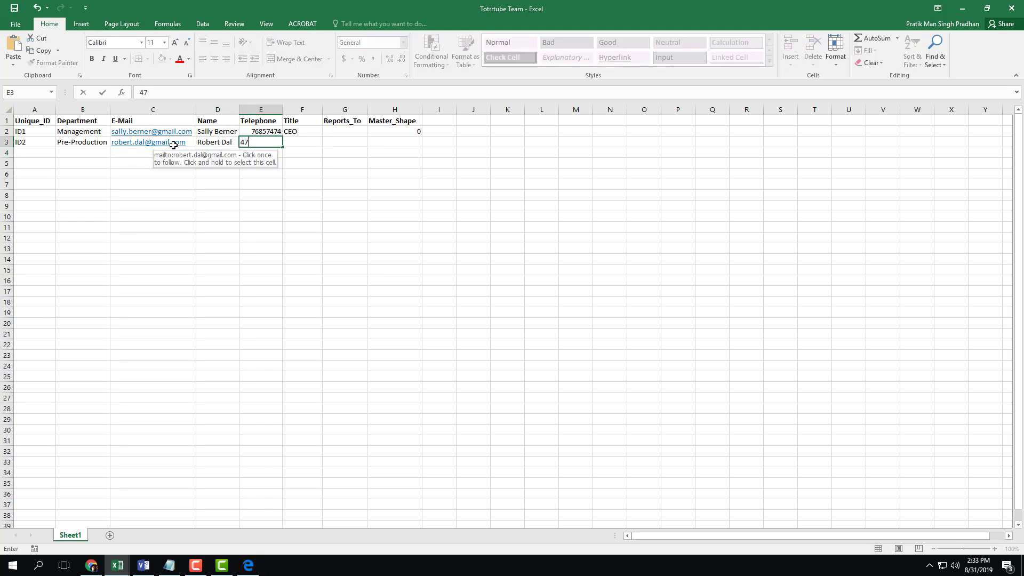
type("54777")
key("Return")
key("Up")
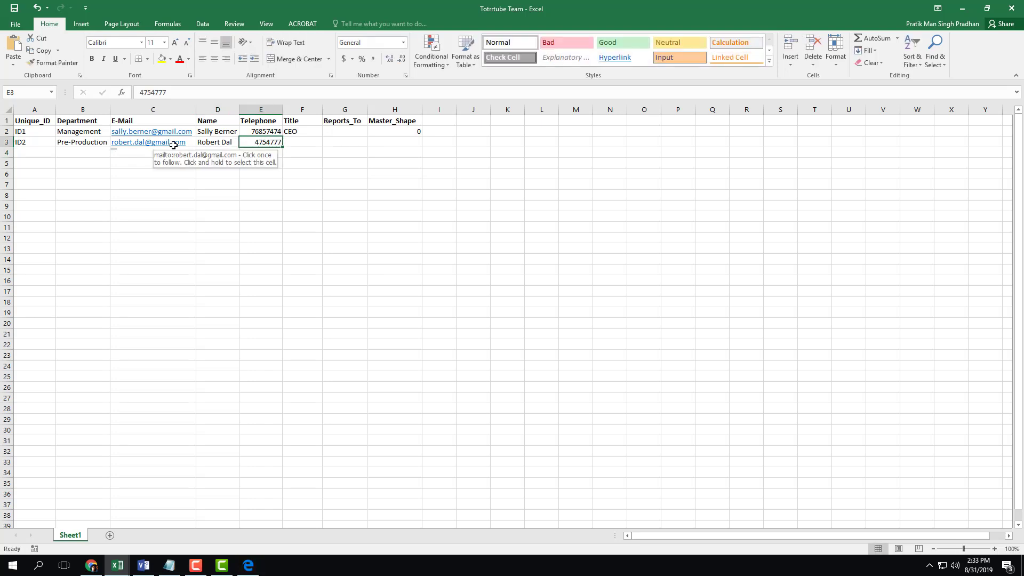
type("44454545")
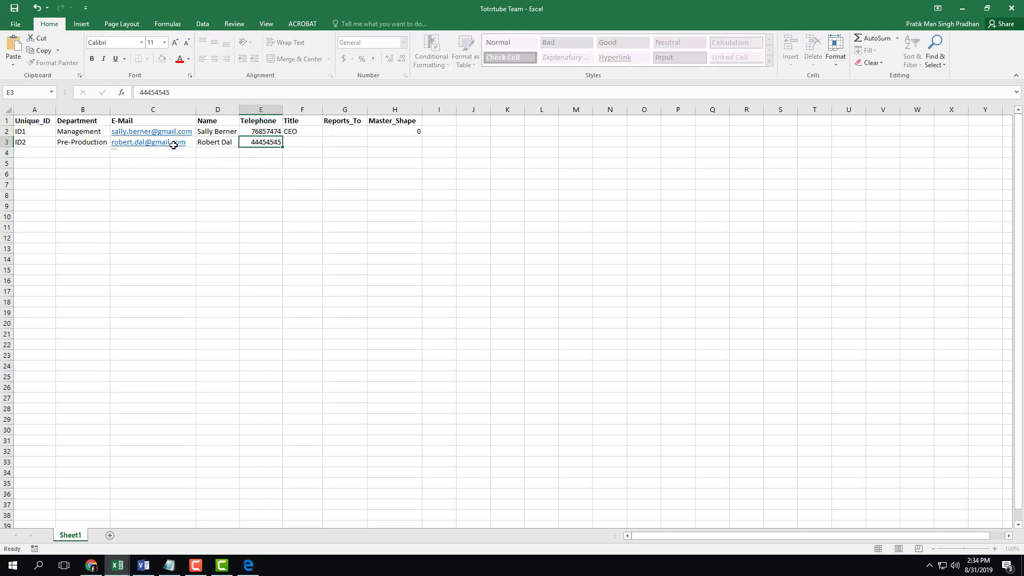
key("Tab")
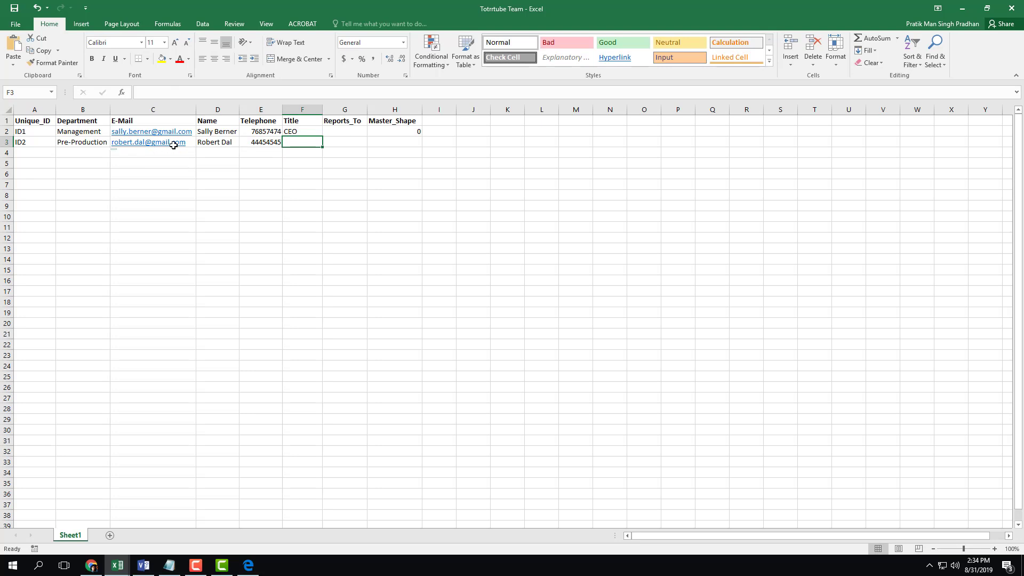
Set ID2's title to Pre-Production Manager and auto-fit the Title column
type("Pre-Pro")
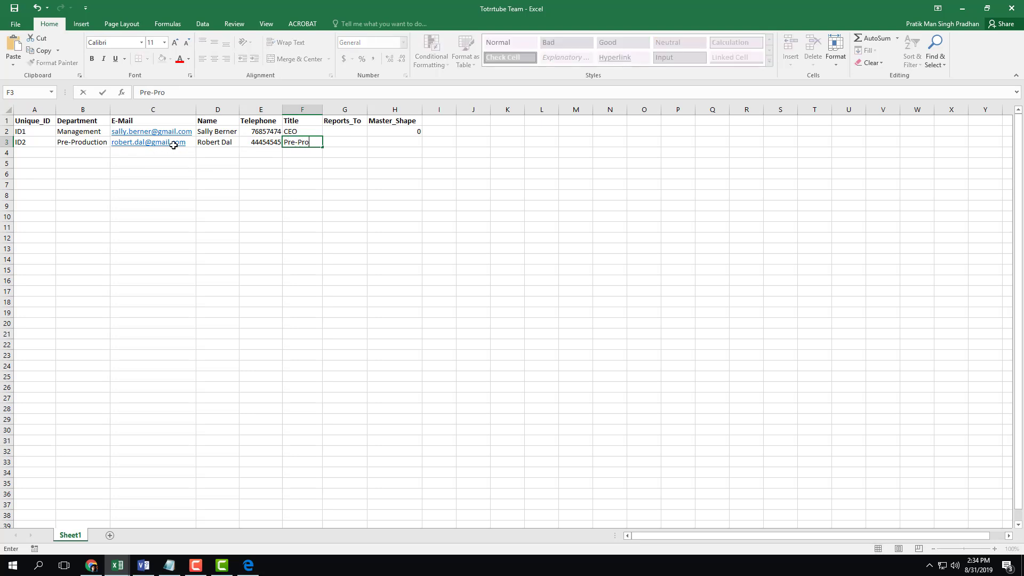
type("duction Manager")
key("Return")
key("Up")
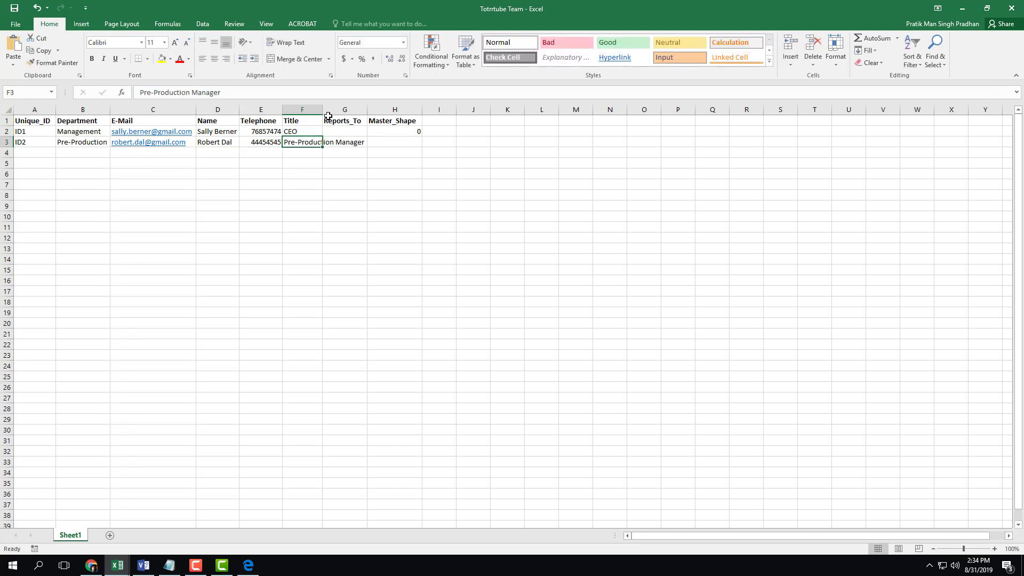
double_click(323, 109)
Set ID2's Reports_To to ID1 and Master_Shape to 1
left_click(400, 141)
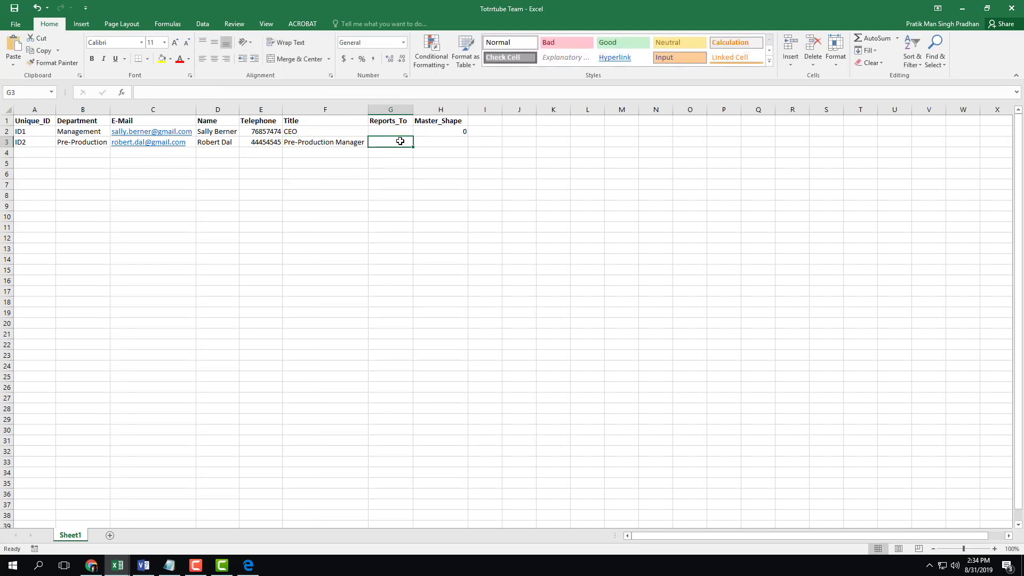
type("ID1")
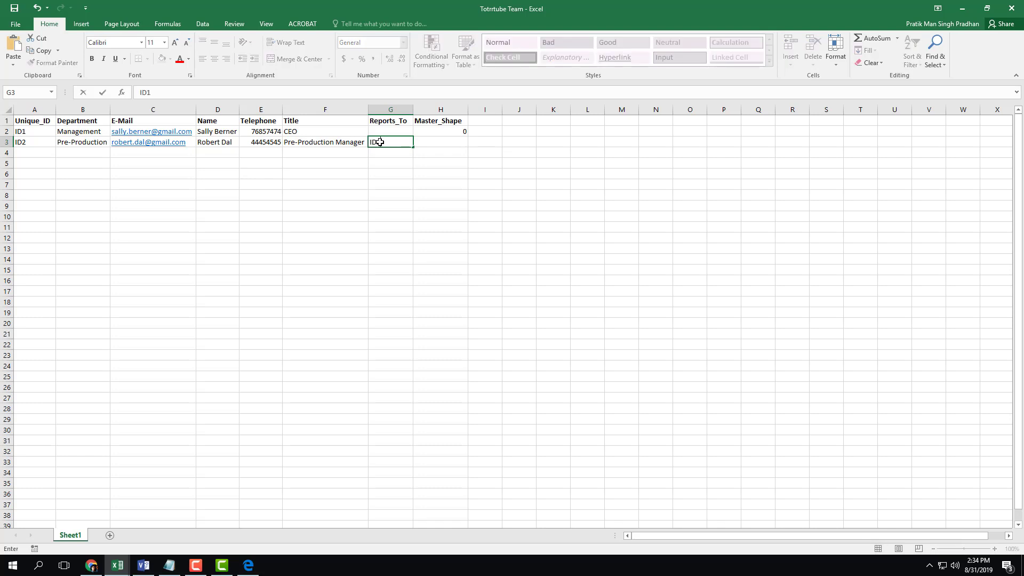
key("Tab")
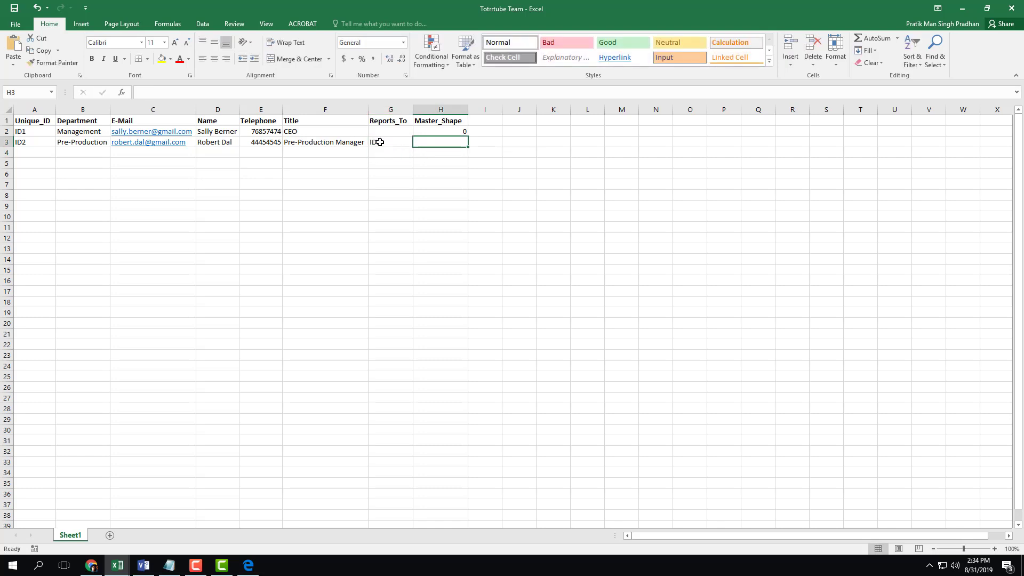
type("1")
key("Return")
key("Up")
left_click(24, 152)
Enter ID3 with department Production in row 4
type("ID3")
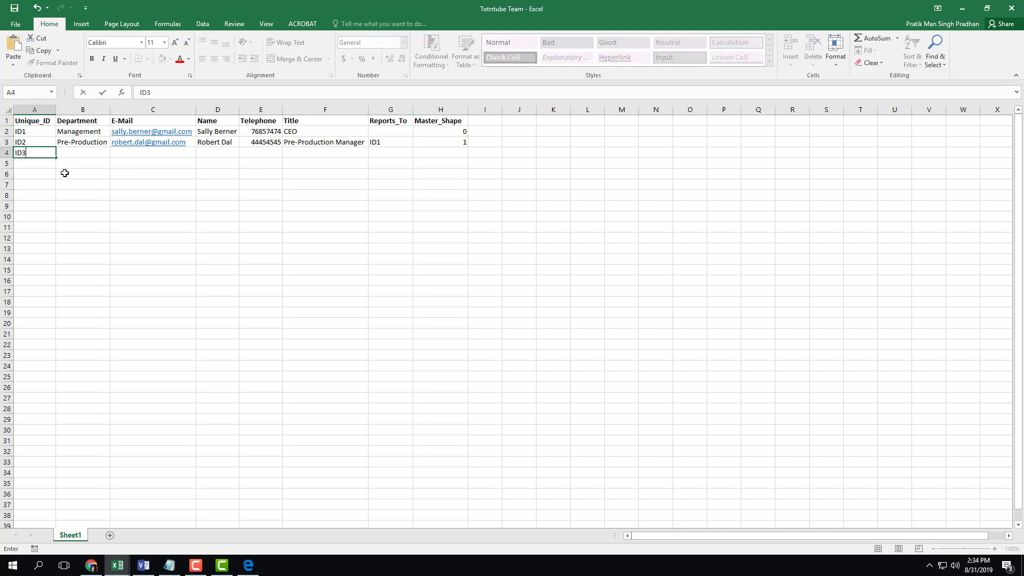
key("Tab")
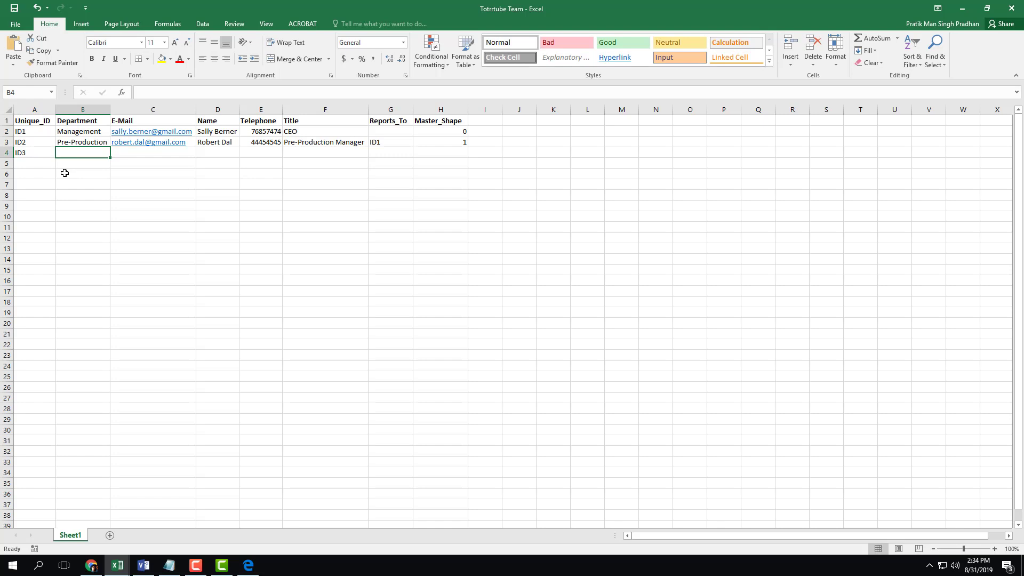
type("Produxc")
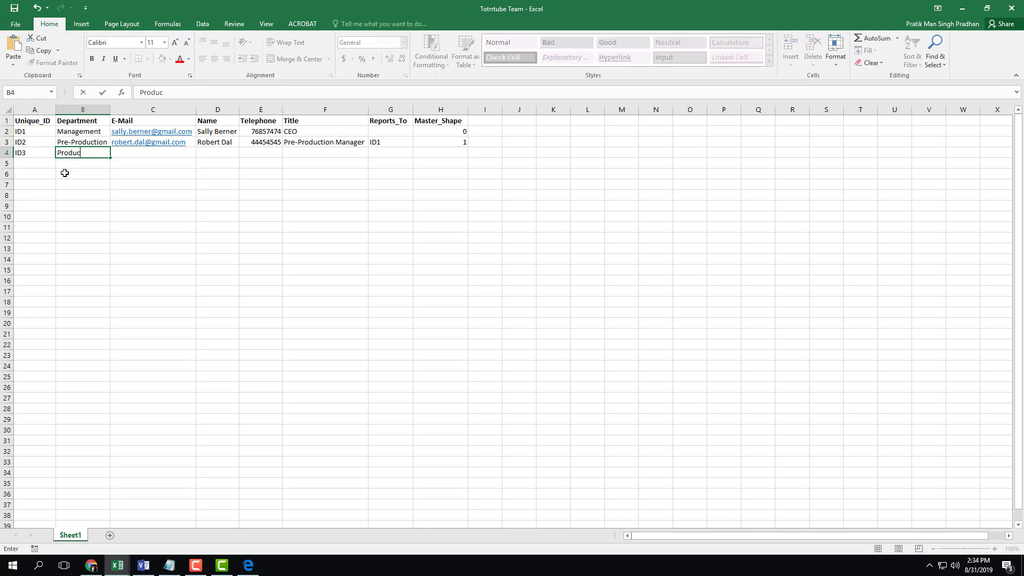
key("Right")
key("Right")
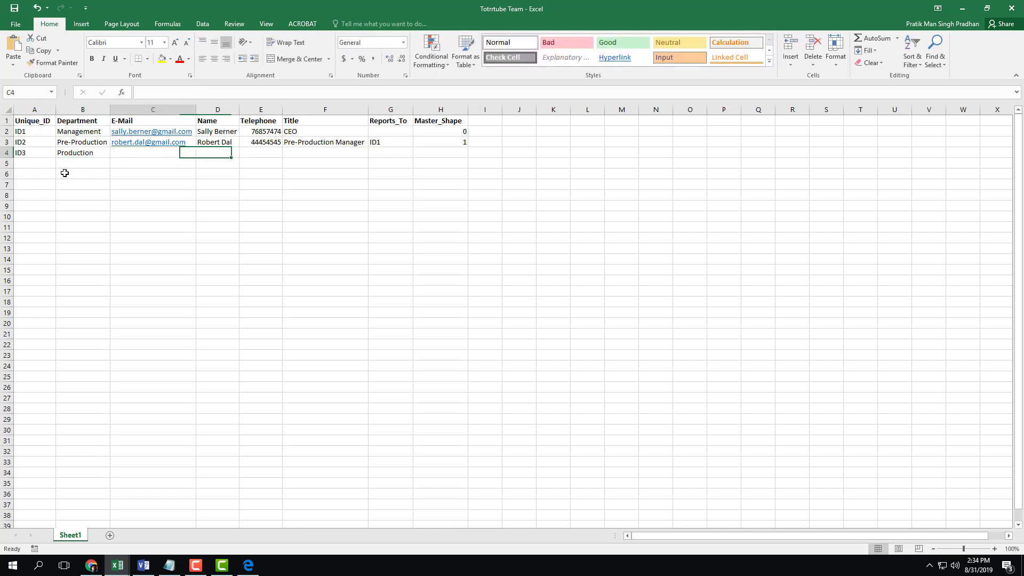
key("Left")
key("Up")
key("Down")
Enter the third employee's e-mail address and full name
type("t")
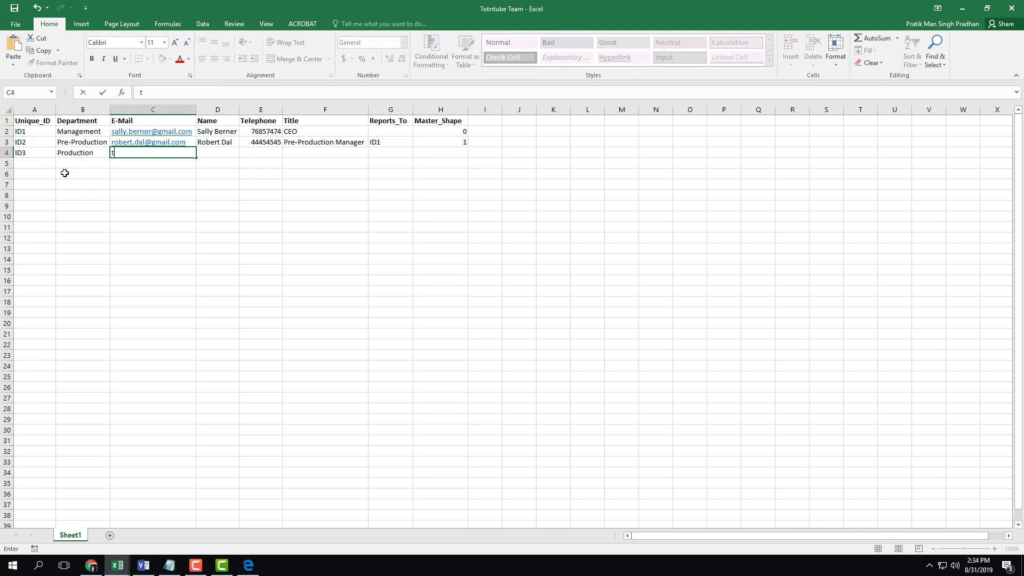
type("est@gmail.com")
key("Tab")
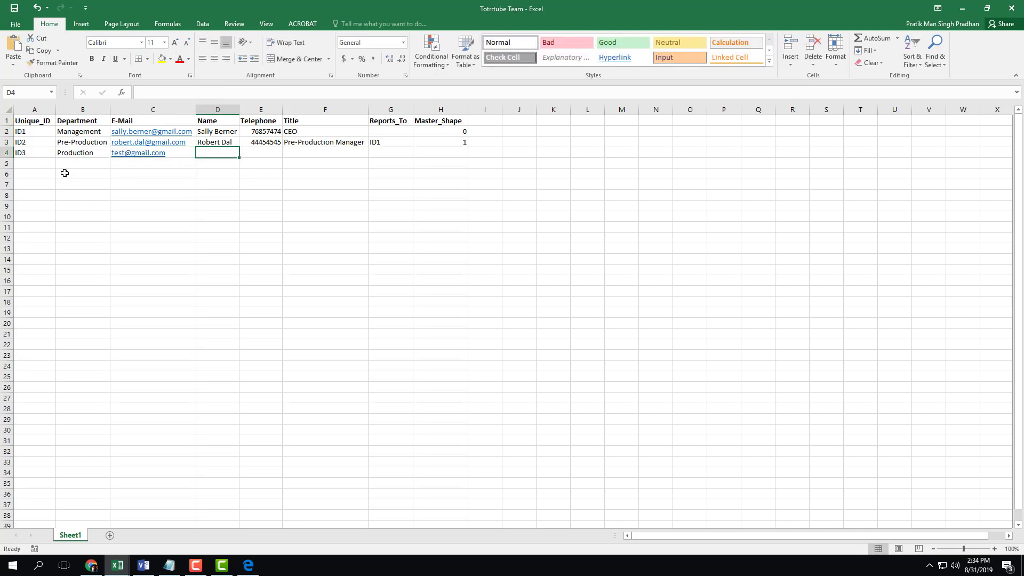
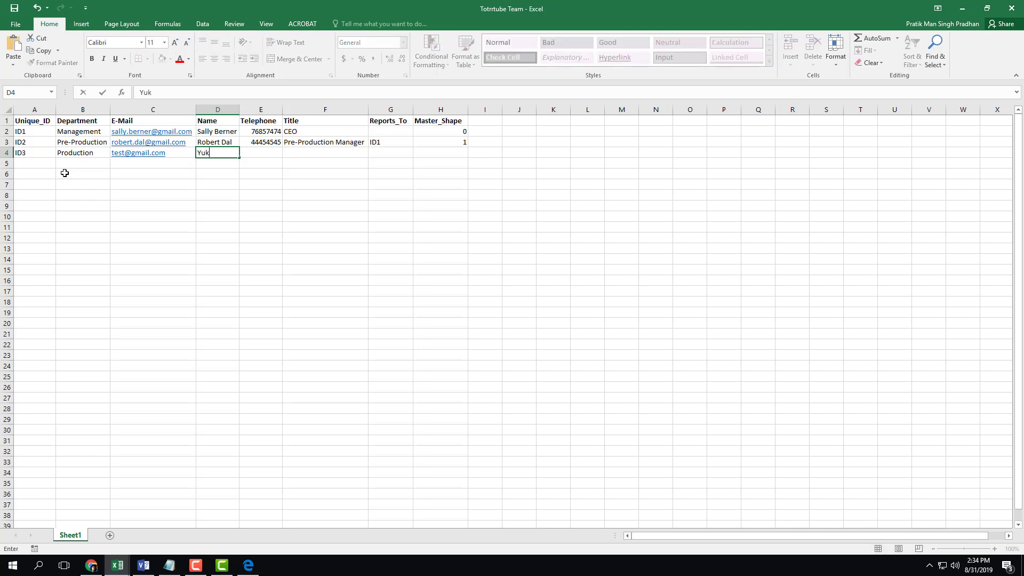
key("Return")
Enter the third employee's phone number, then replace it with a corrected value
key("Right")
key("Up")
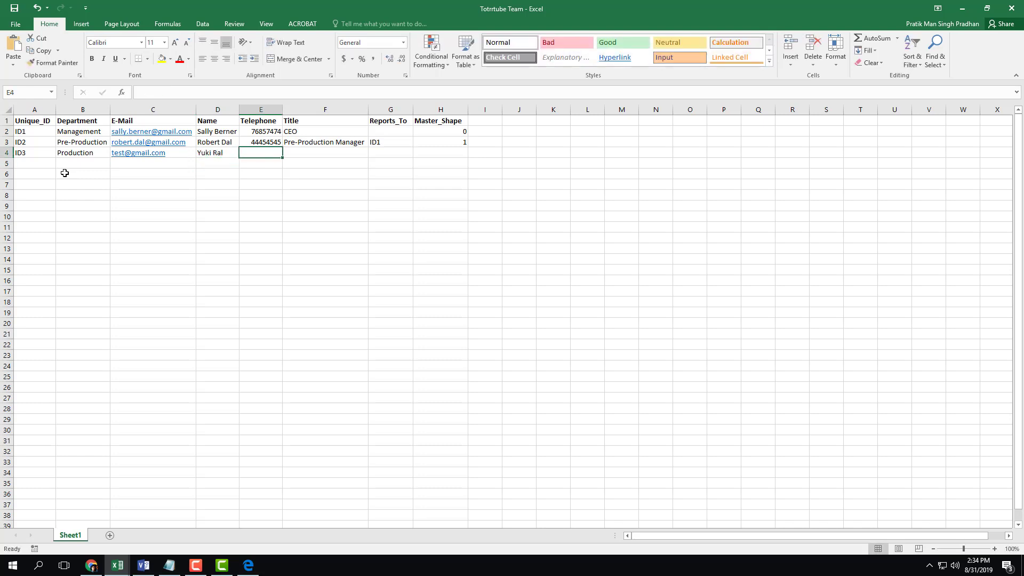
type("8475877")
key("Return")
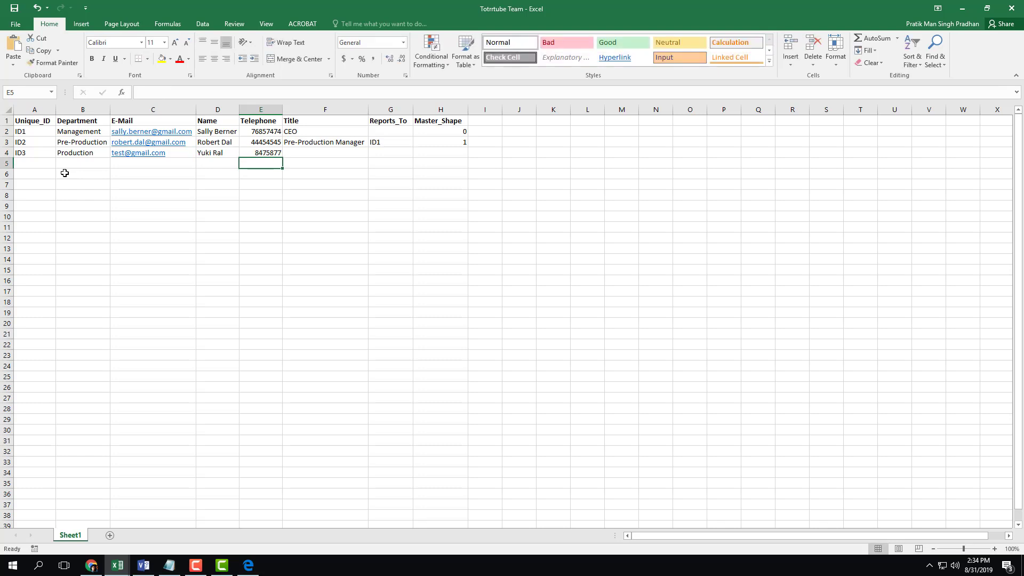
key("Up")
type("45454545")
key("Tab")
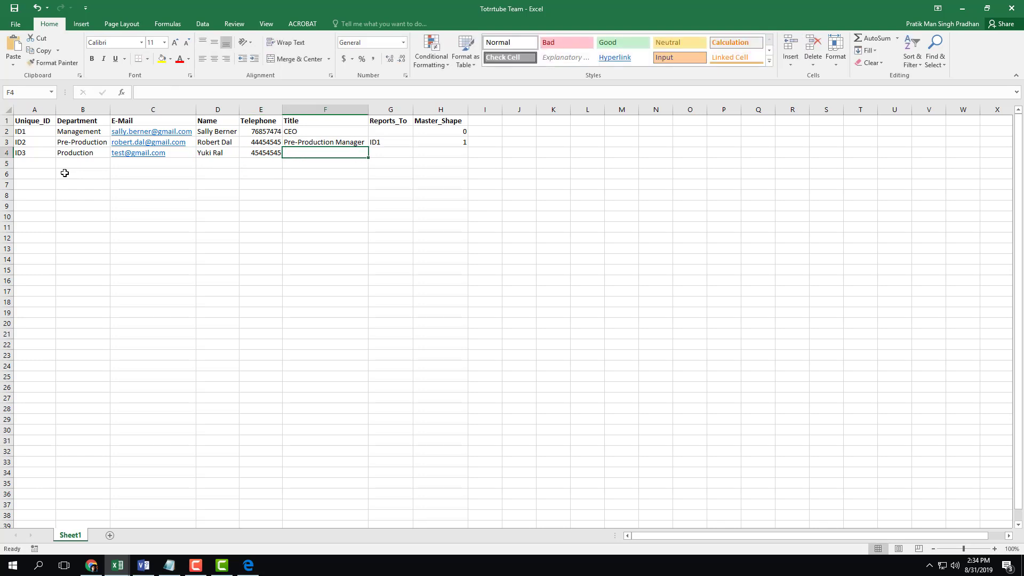
Set ID3's title to Production Manager, Reports_To ID1 and Master_Shape 1
type("Production Manager")
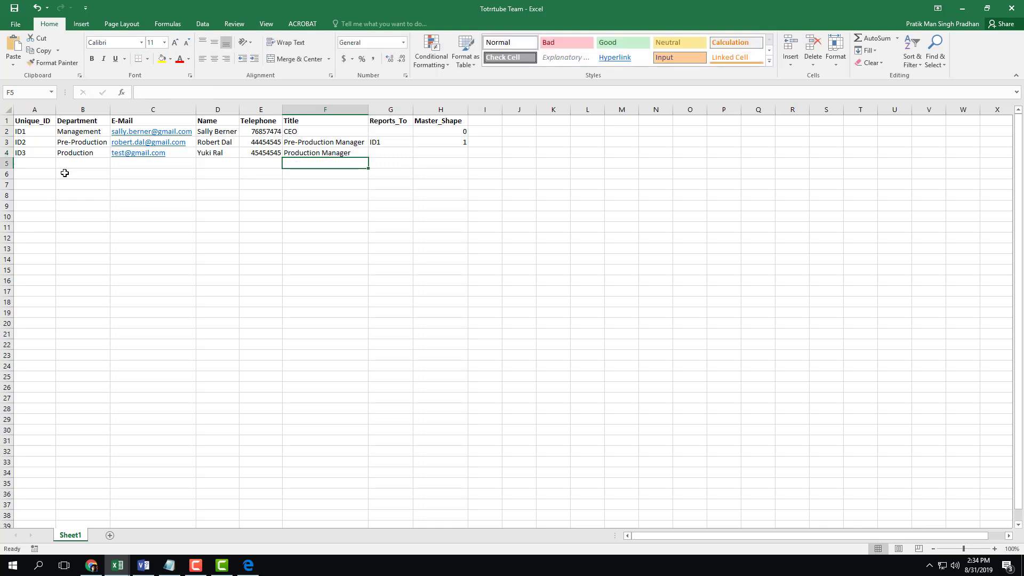
key("Right")
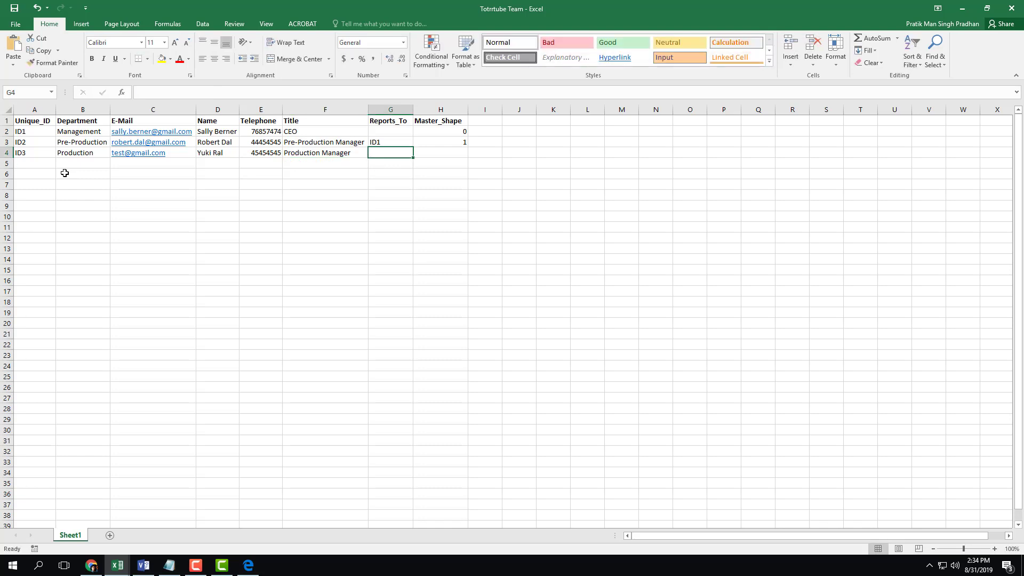
type("ID1")
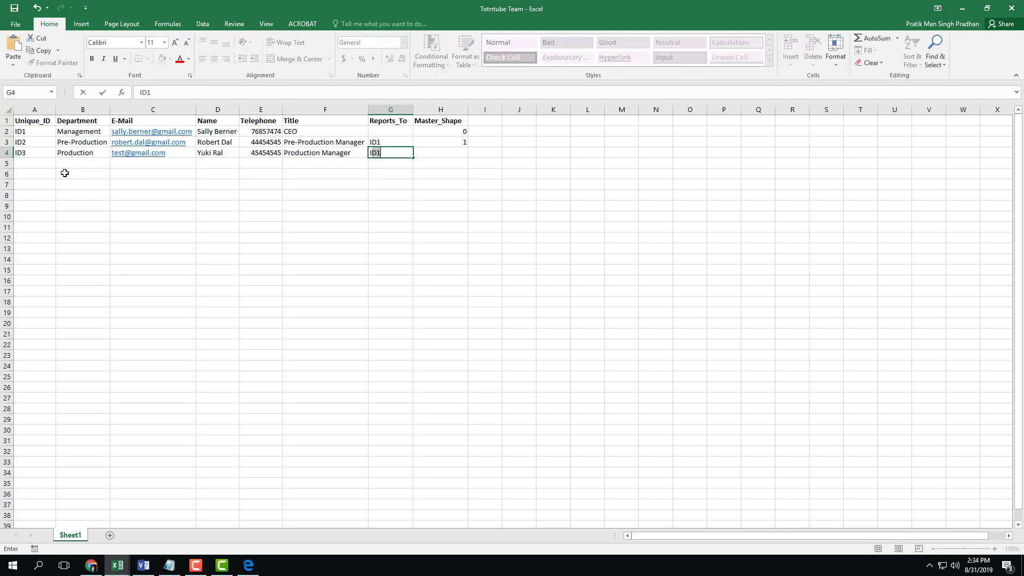
key("Return")
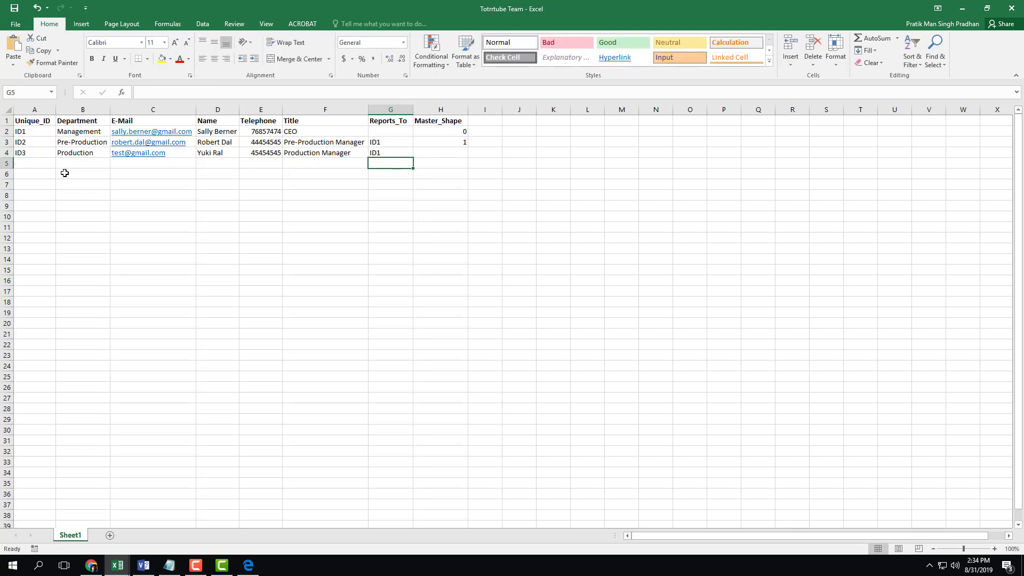
key("Up")
key("Right")
type("1")
key("Return")
Review row 4's entries and move to empty row 5 for the fourth employee
key("Up")
key("Left")
key("Up")
key("Left")
key("Left")
key("Left")
key("Left")
key("Left")
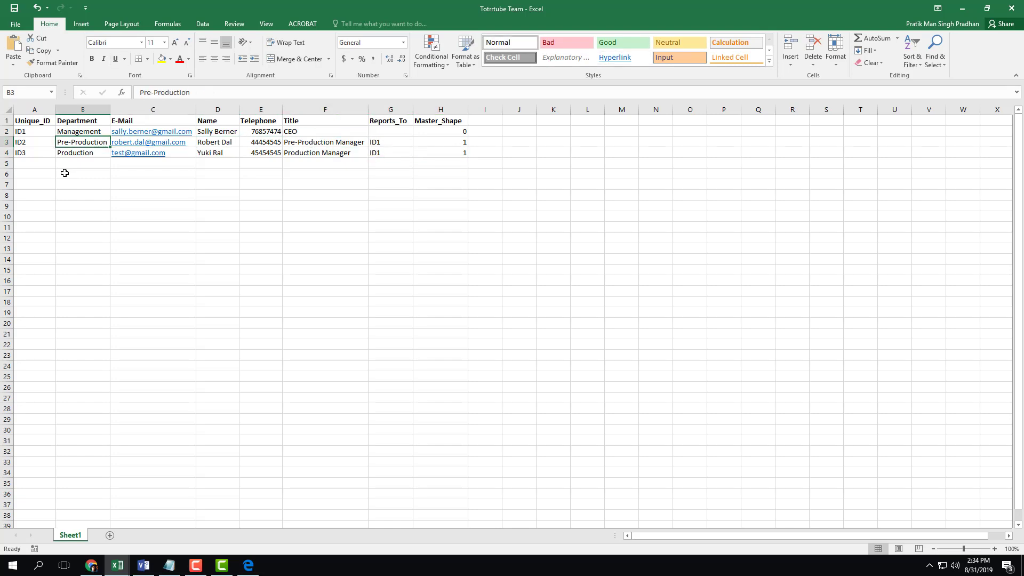
key("Down")
key("Right")
key("Left")
key("Left")
key("Down")
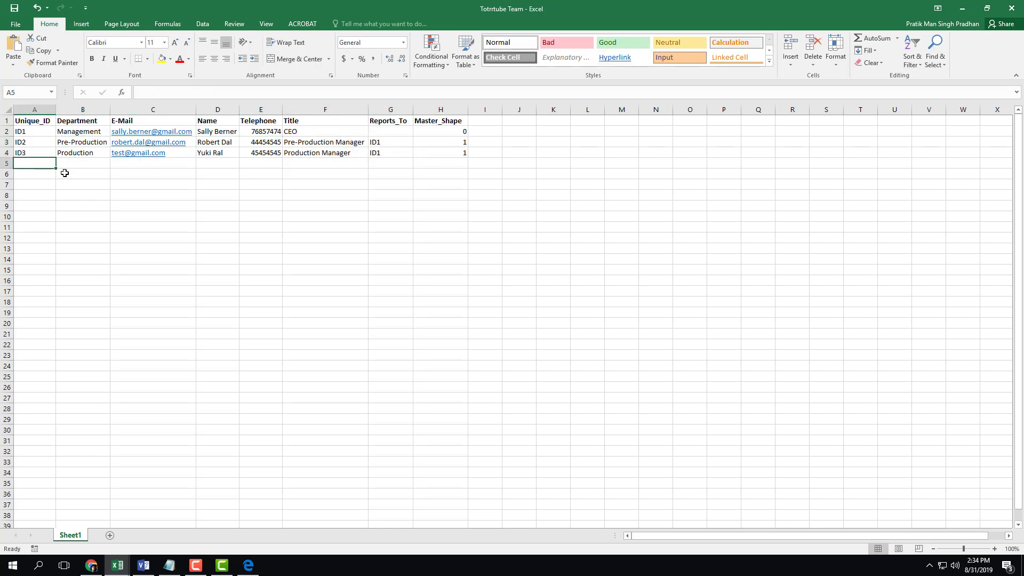
Enter ID4 in row 5 with department Pre-Production and the suggested e-mail address
type("ID4")
key("Tab")
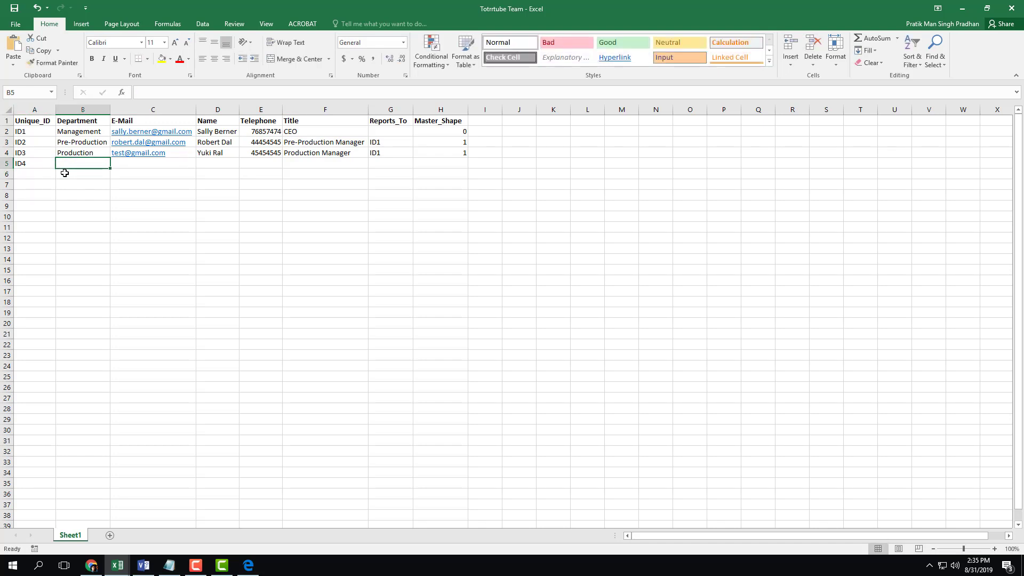
type("Story")
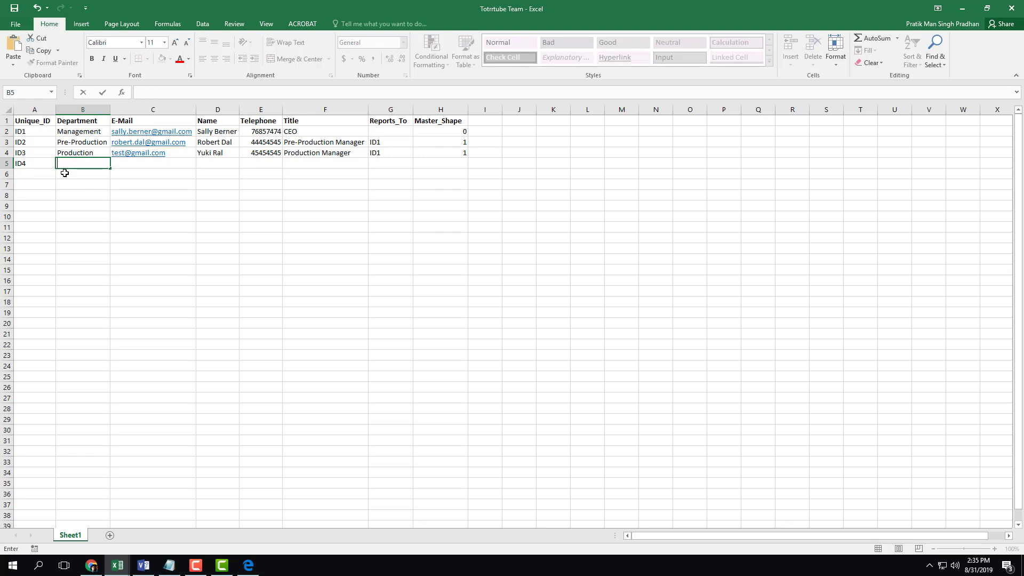
key("Up")
key("Up")
key("ctrl+c")
key("Down")
key("Down")
key("ctrl+v")
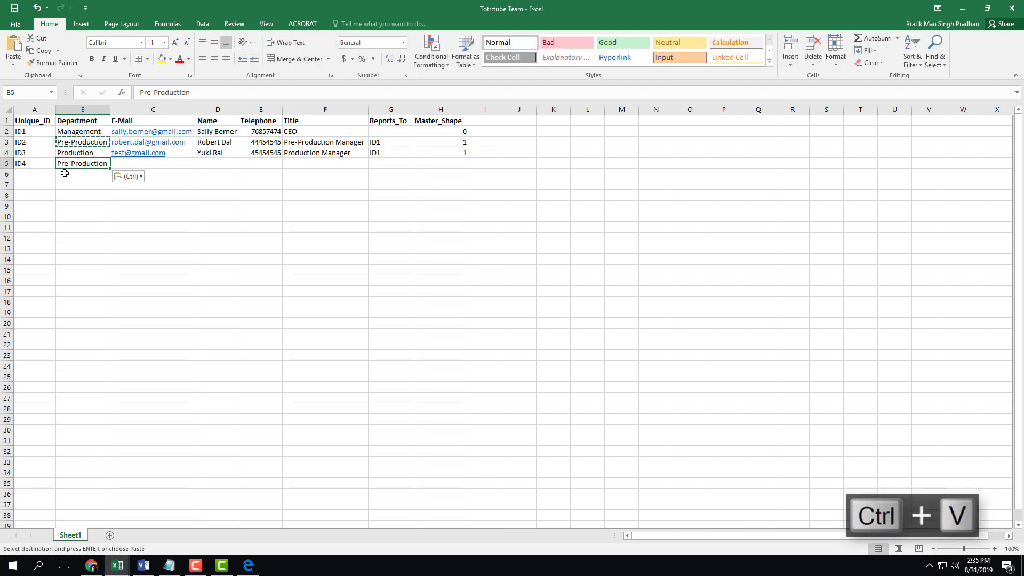
key("Tab")
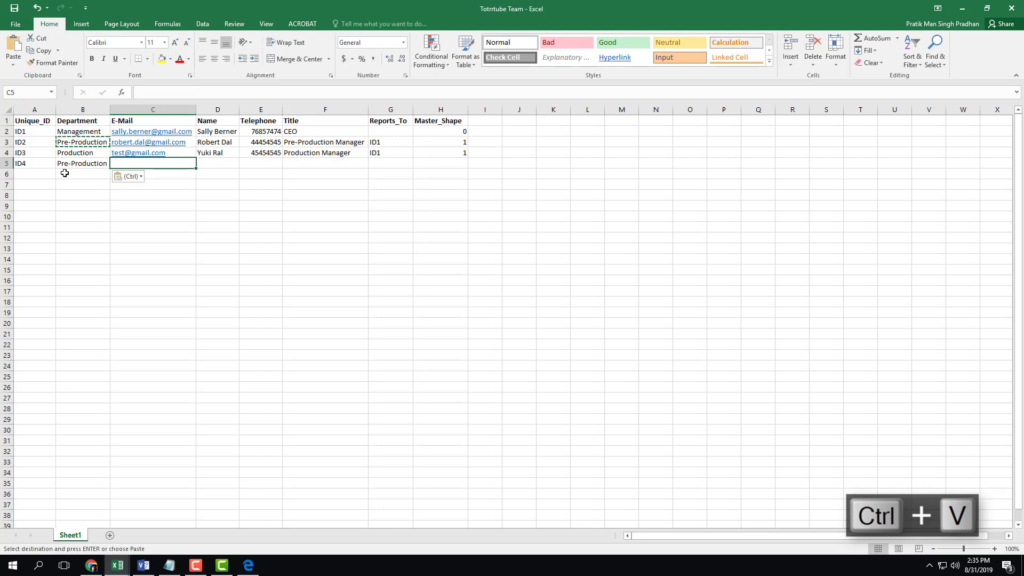
type("test@gmail.com")
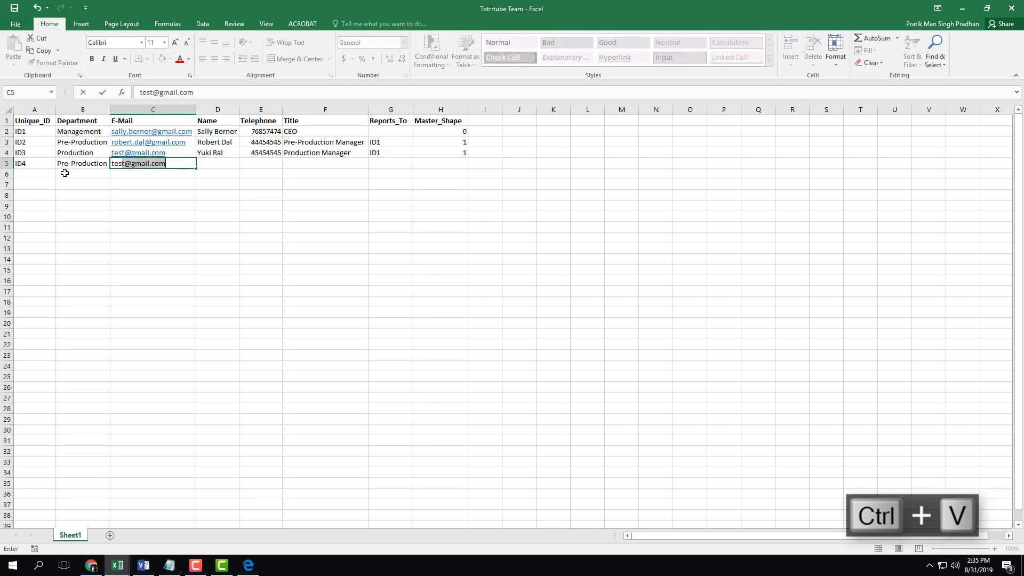
key("Tab")
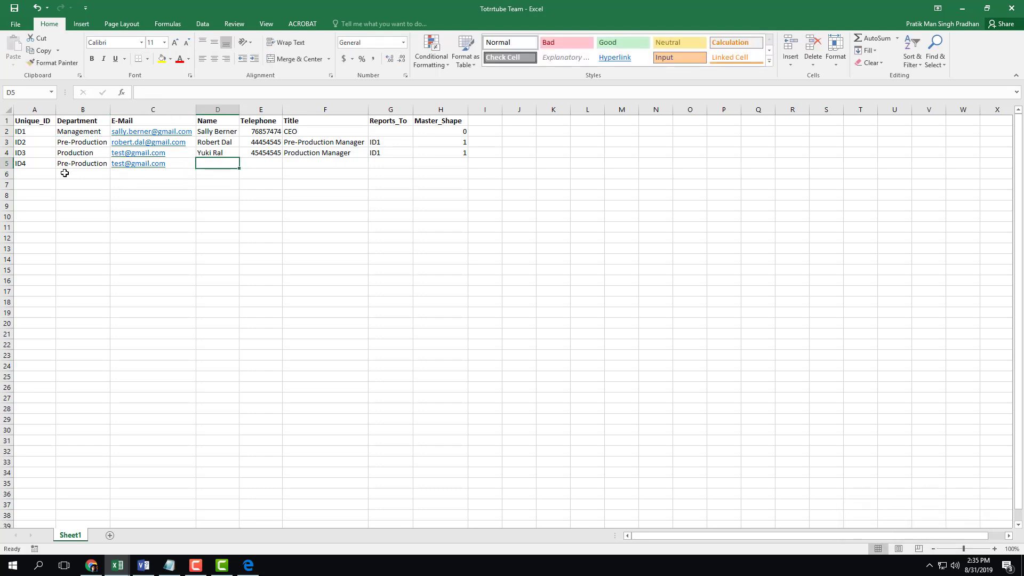
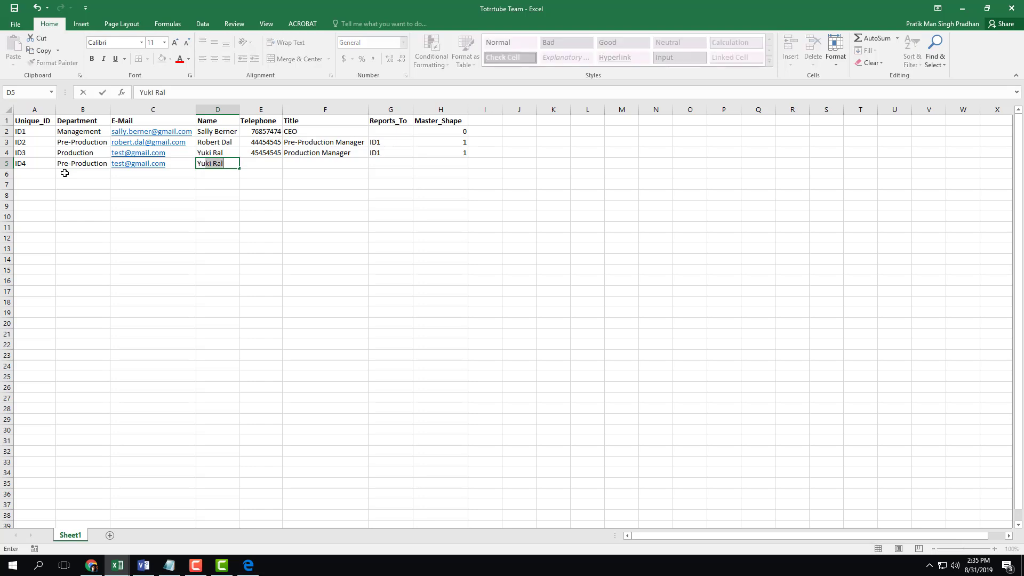
Fill in the fourth employee's name, corrected telephone number and title Story Writer
key("Tab")
type("4894898")
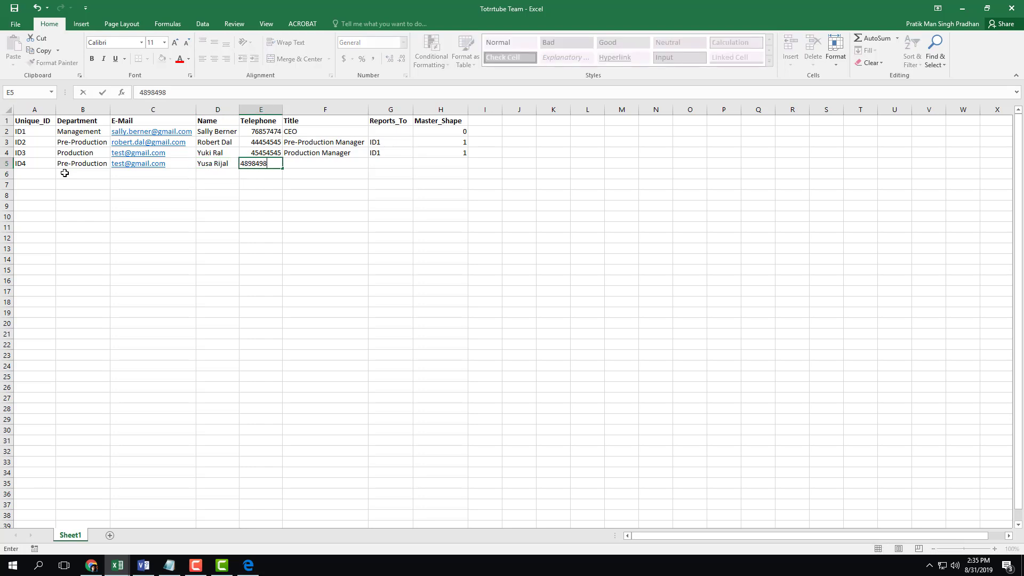
key("Return")
key("Up")
type("56565776")
key("Up")
key("Right")
key("Left")
key("Down")
key("Right")
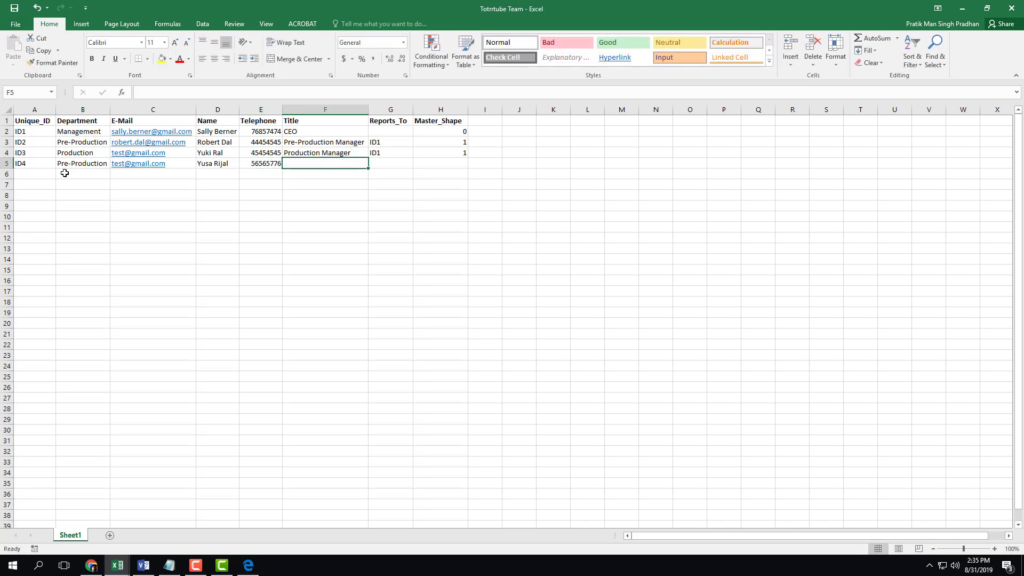
type("Story Writer")
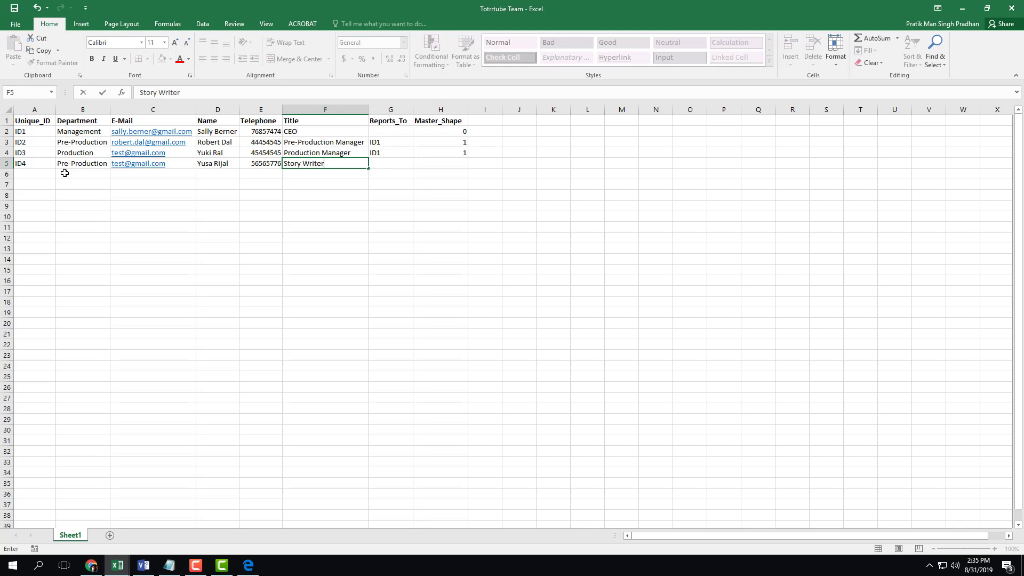
key("Tab")
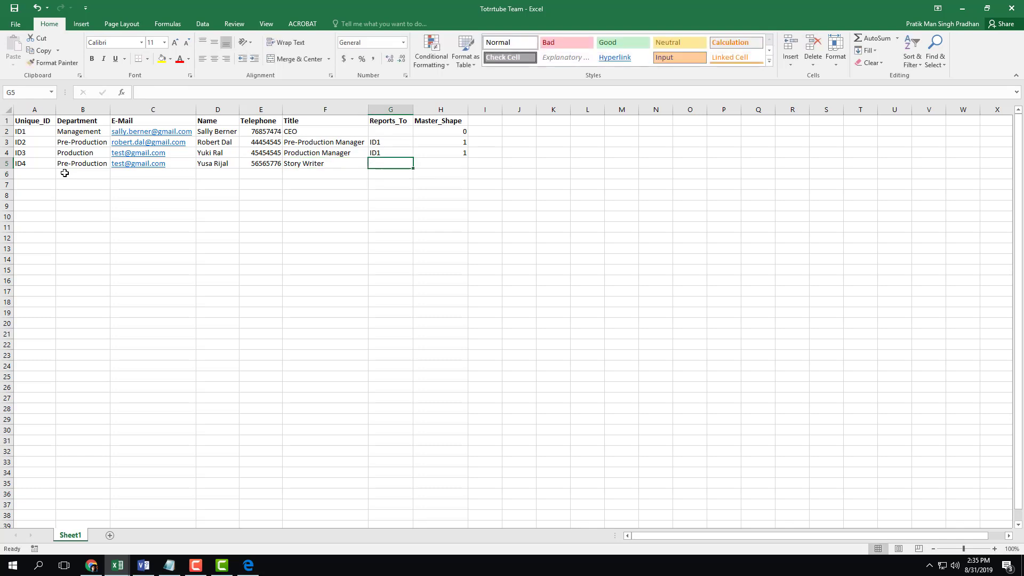
Set row 5's Reports_To to ID2 and Master_Shape to 2
key("Left")
key("Left")
key("Up")
key("Up")
key("Left")
key("Left")
key("Left")
key("Right")
key("Right")
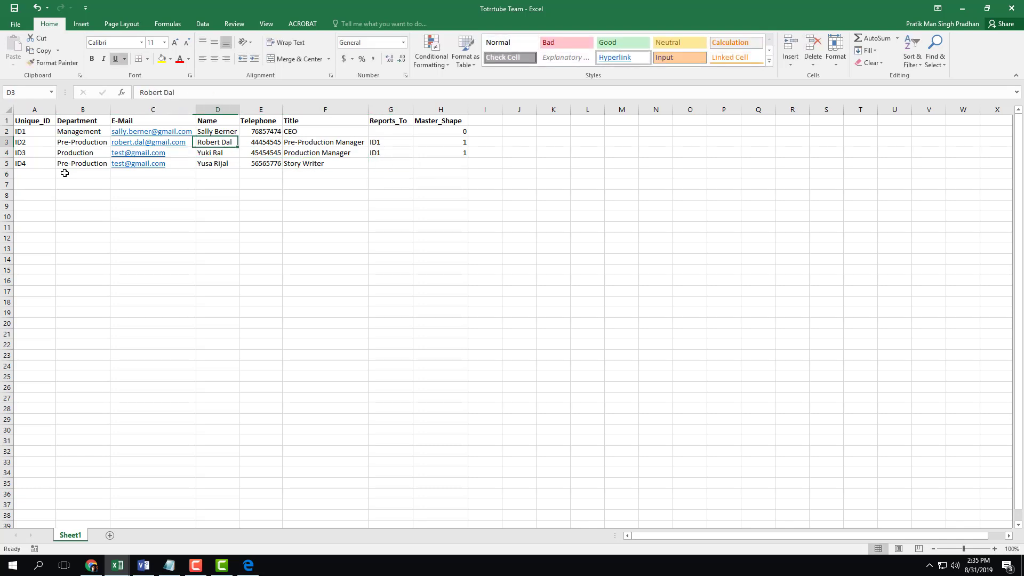
key("Right")
key("Right")
key("Right")
key("Down")
key("Right")
key("Left")
key("Down")
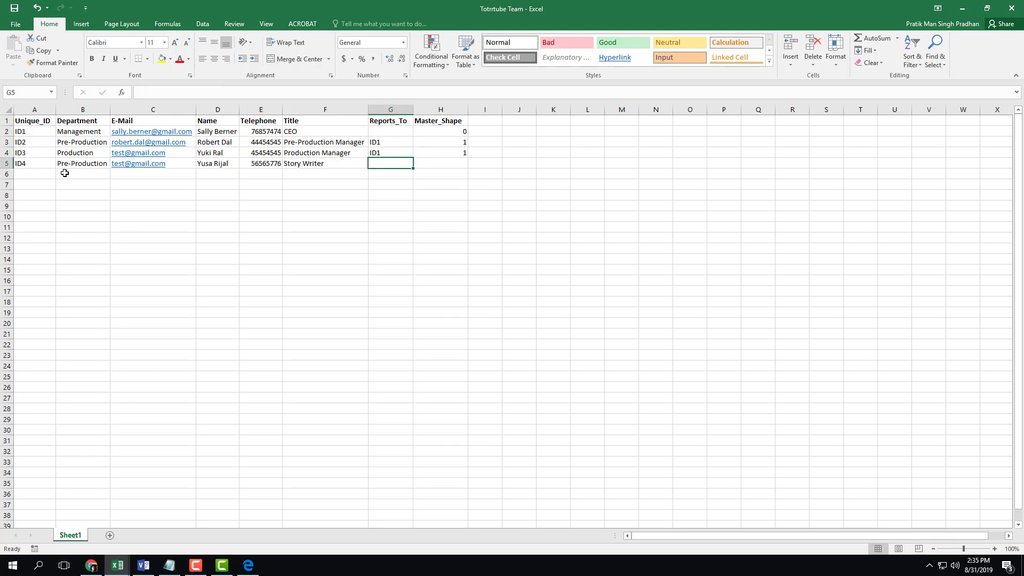
type("ID1")
key("Tab")
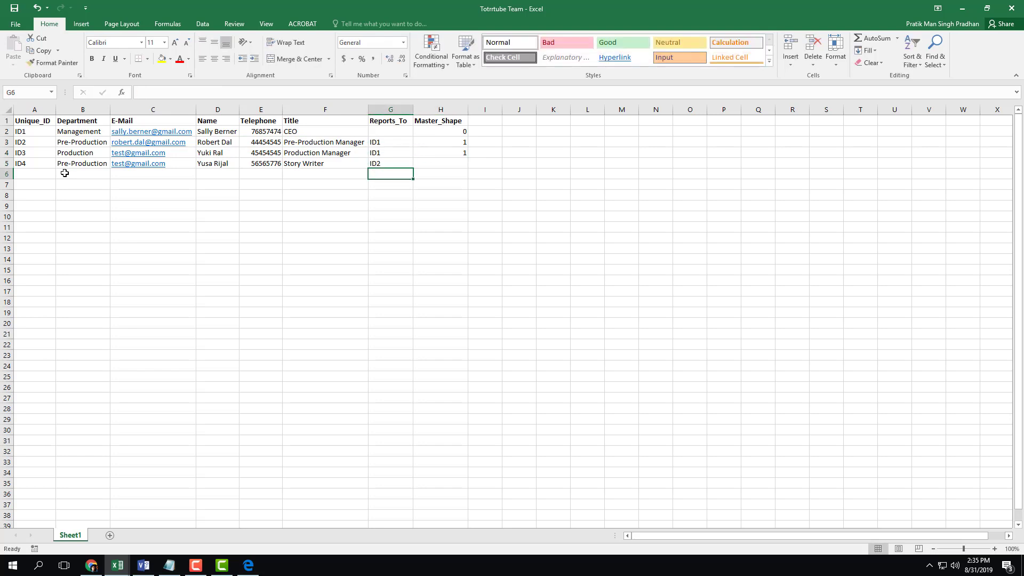
type("2")
key("Return")
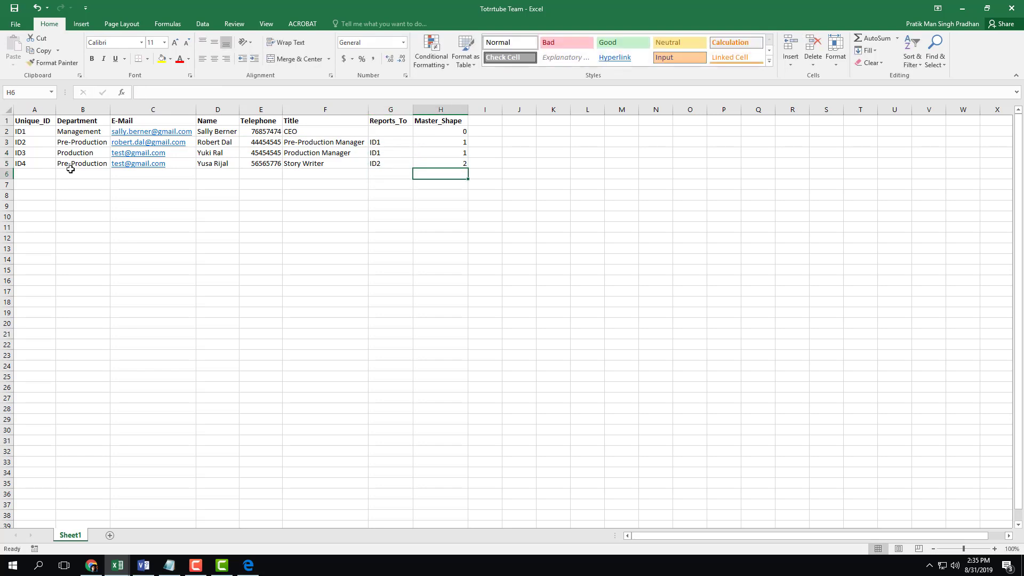
Save the workbook and switch over to Visio
left_click(193, 237)
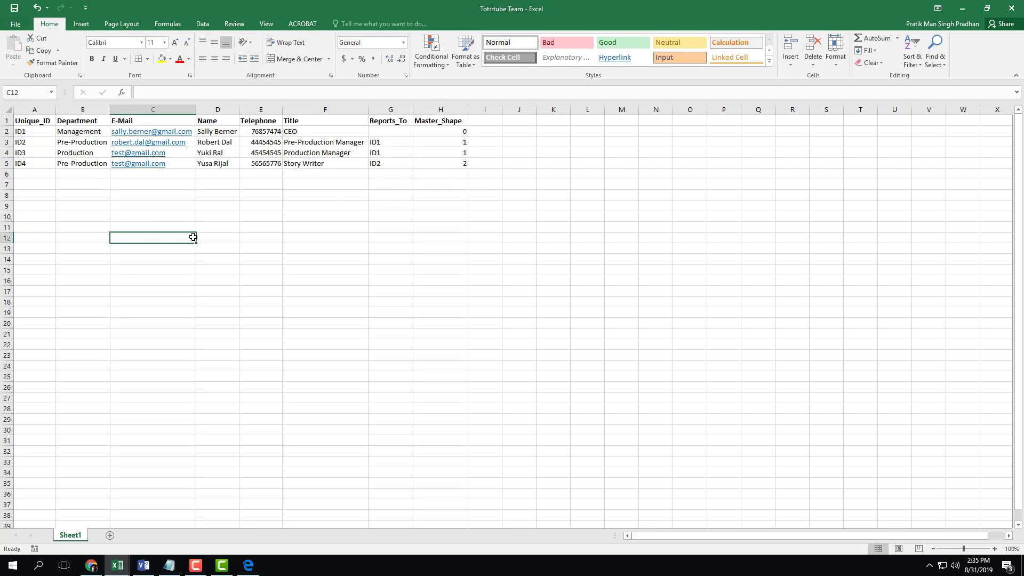
key("ctrl+s")
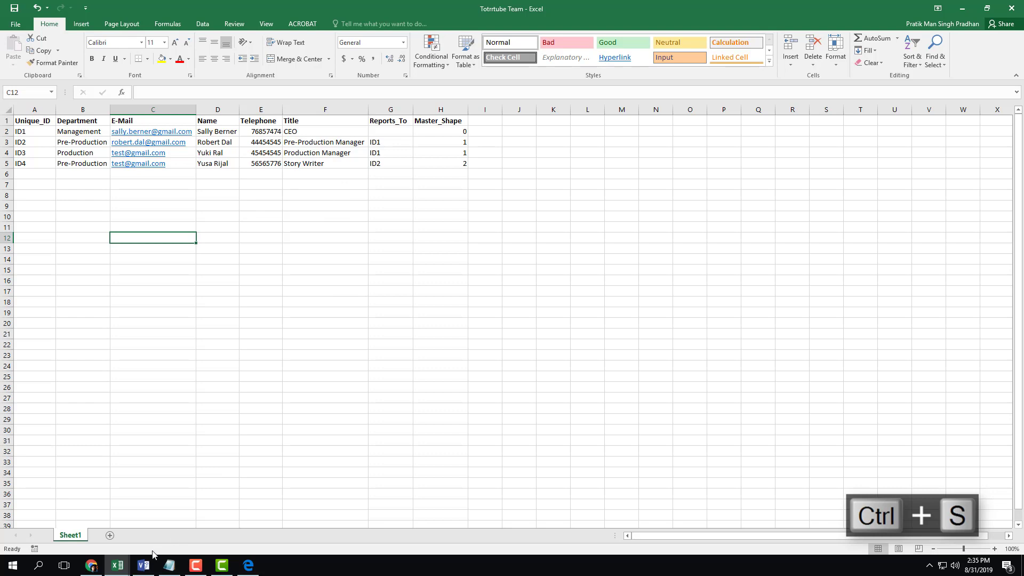
left_click(143, 565)
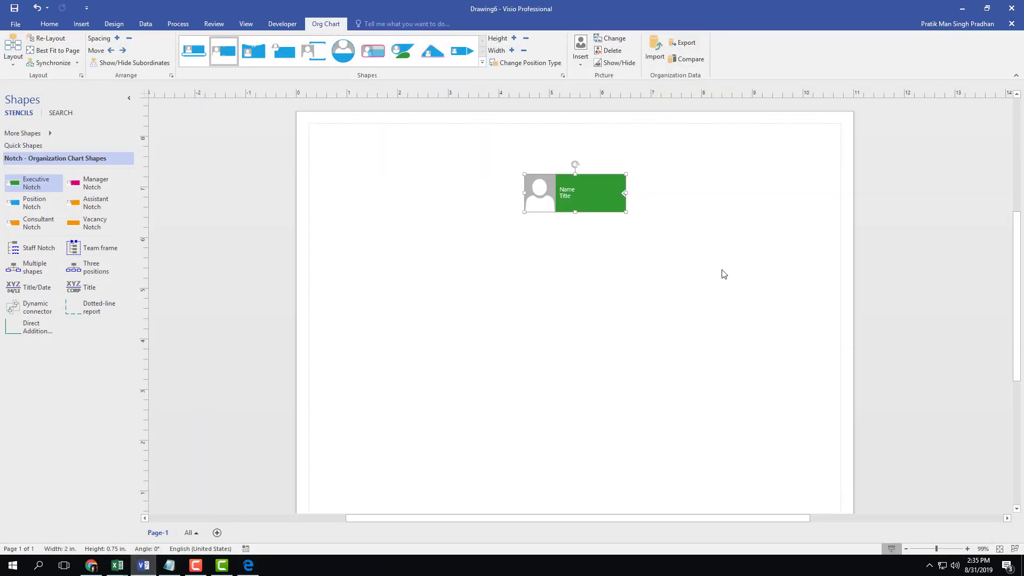
Delete the placeholder Executive shape and start an org chart import from the Totrtube Team workbook
key("Delete")
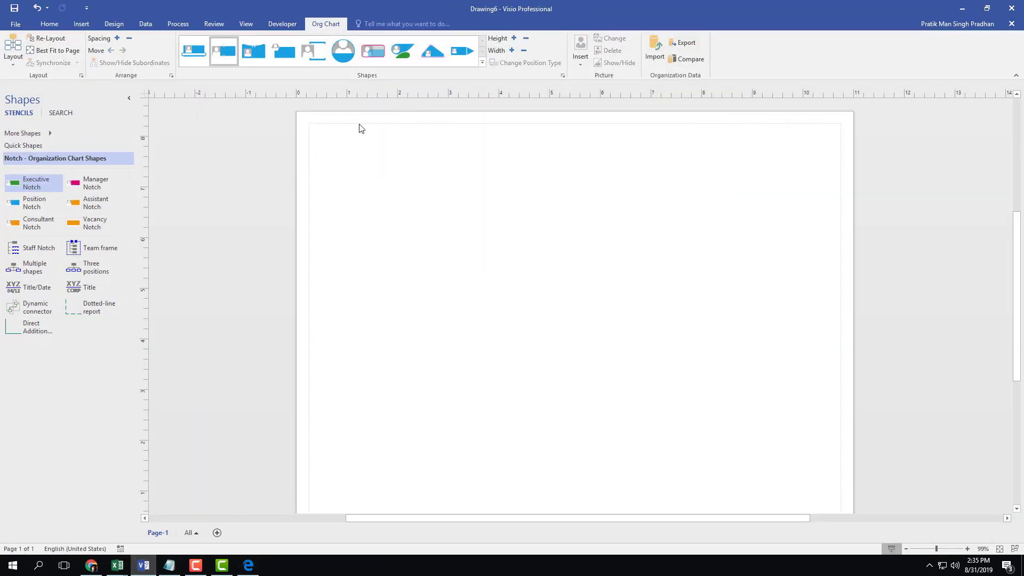
left_click(655, 51)
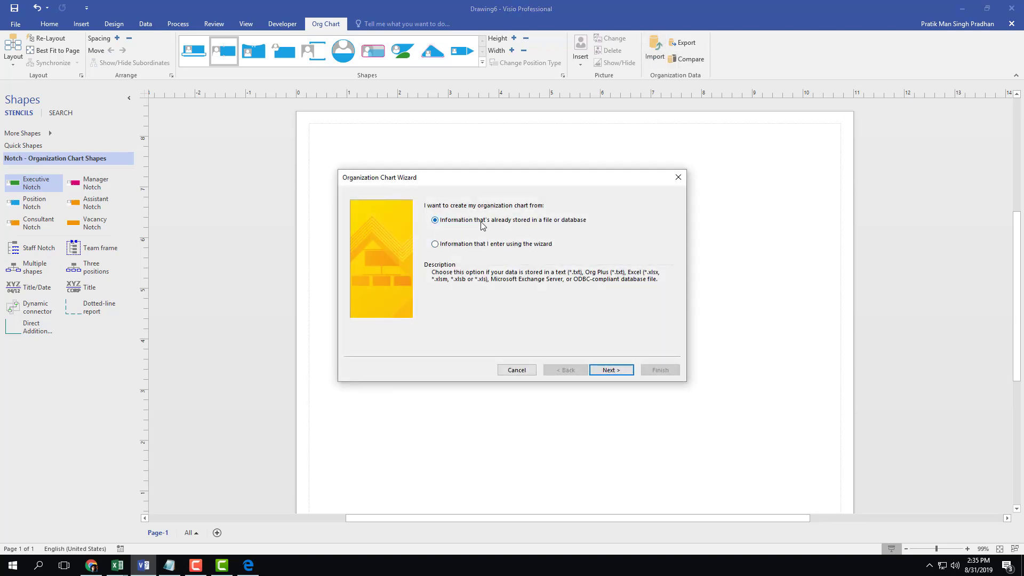
left_click(612, 370)
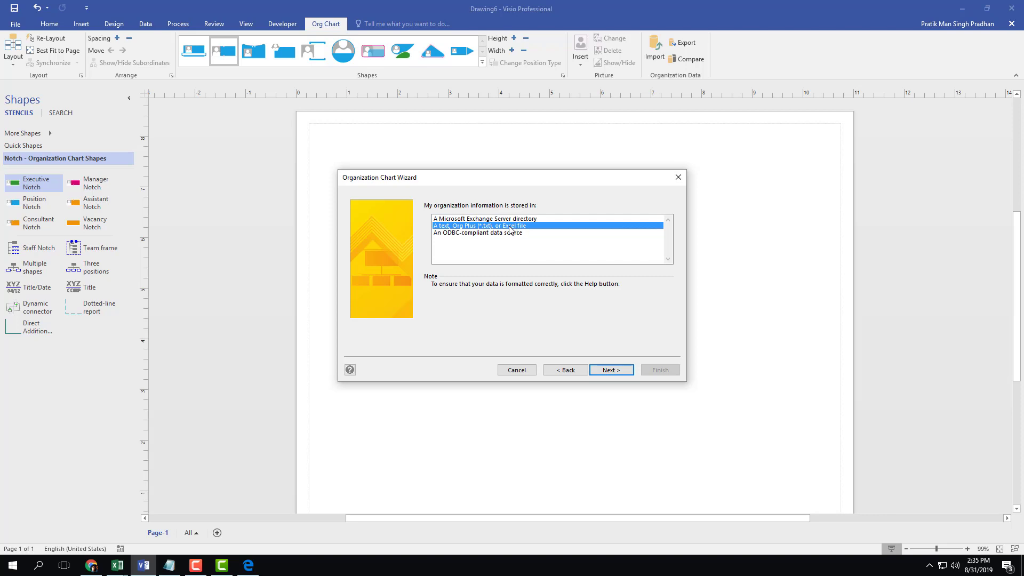
left_click(609, 370)
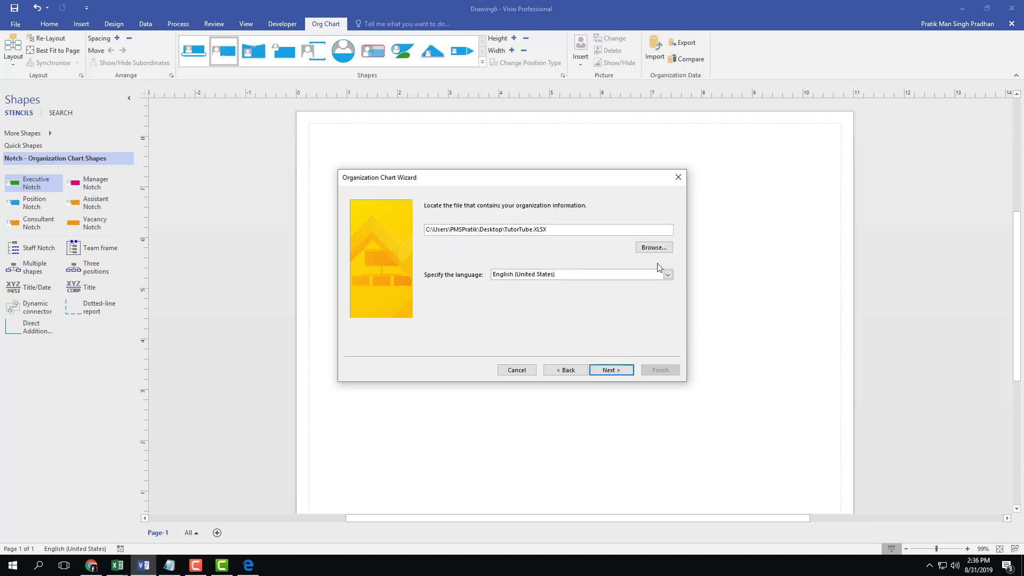
left_click(652, 247)
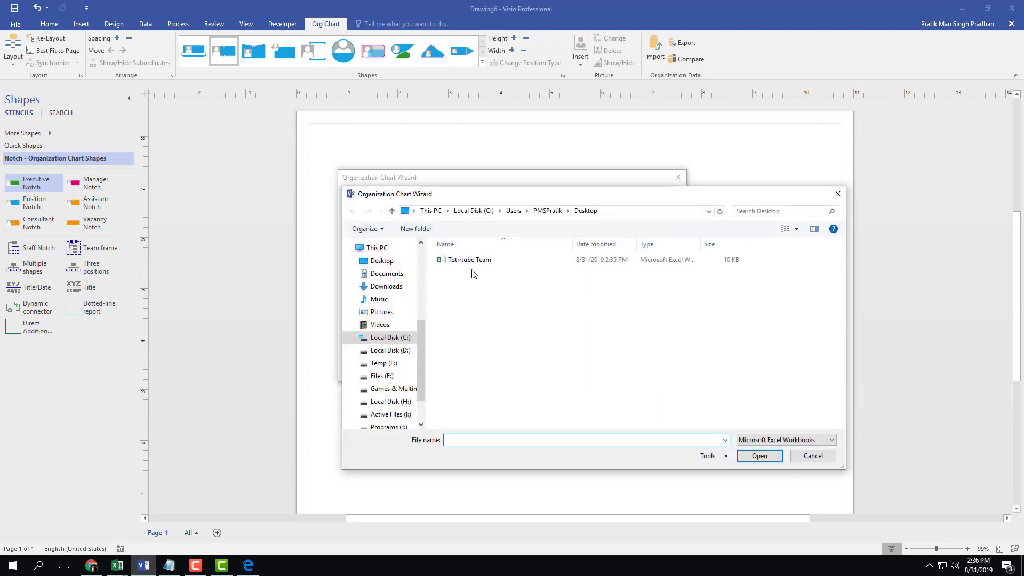
double_click(476, 261)
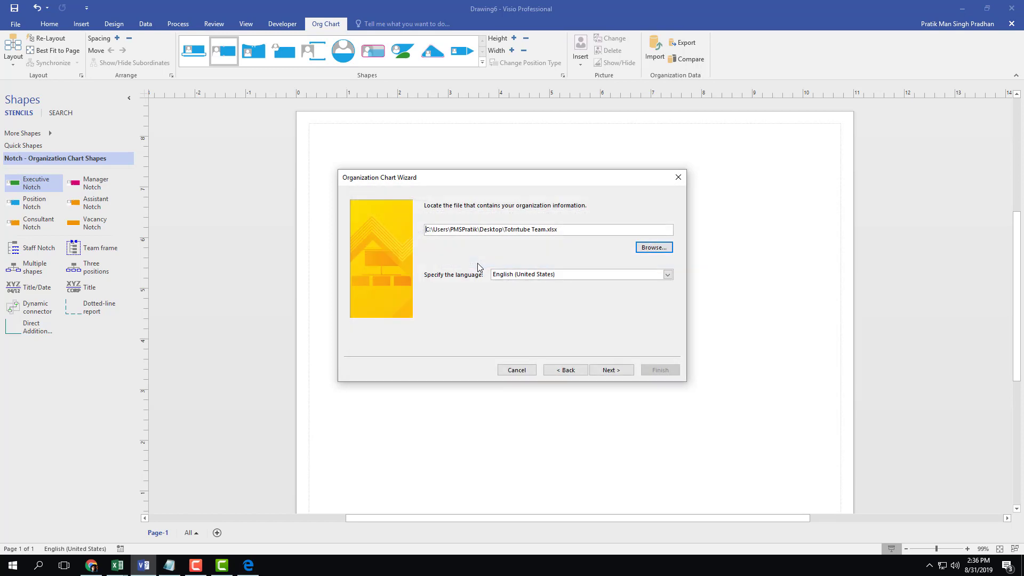
Continue the import, dismiss the file-in-use error and close the wizard
left_click(610, 370)
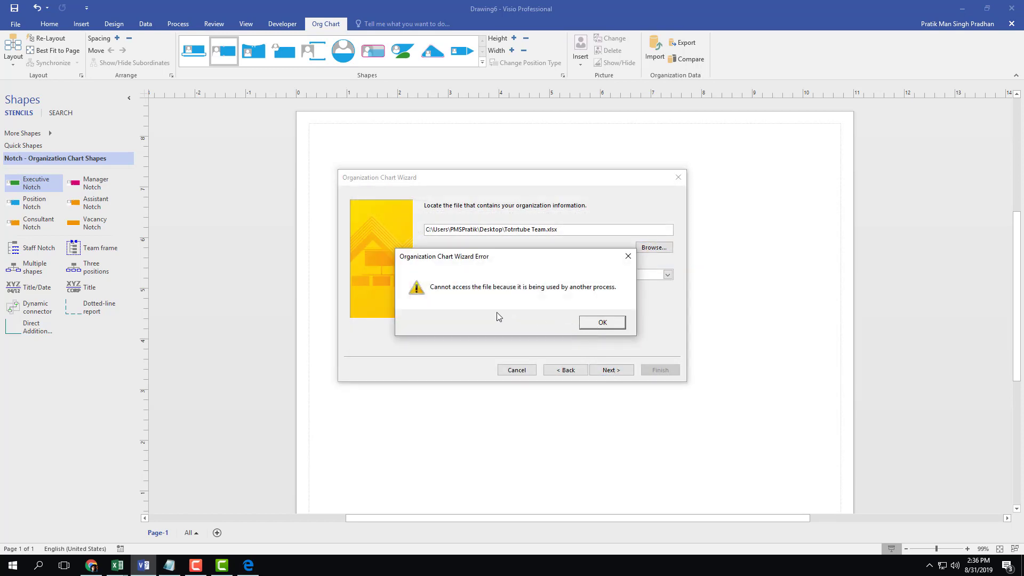
left_click(602, 322)
left_click(679, 177)
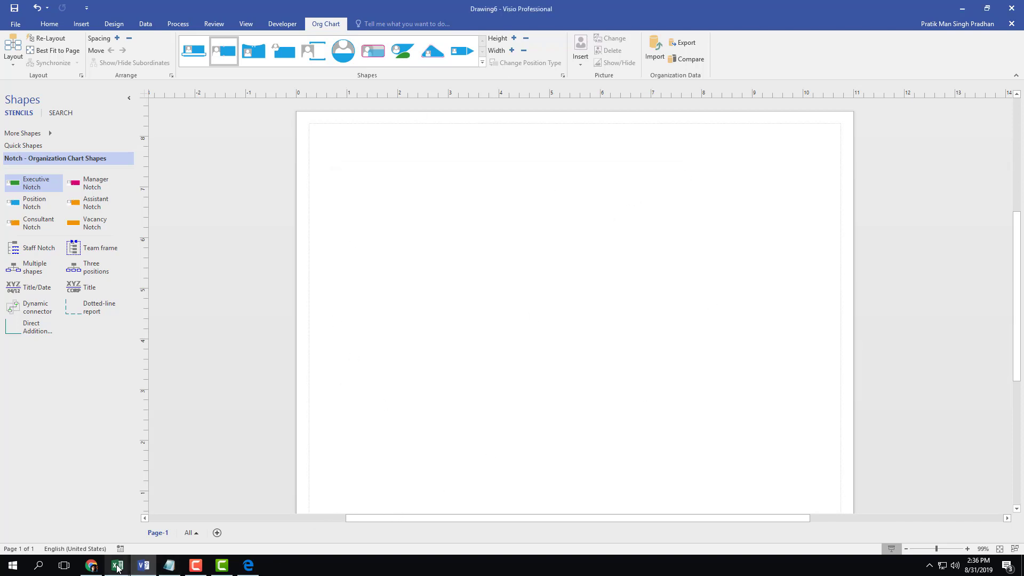
Save the Totrtube Team workbook and close Excel to release the file
mouse_move(117, 565)
left_click(155, 540)
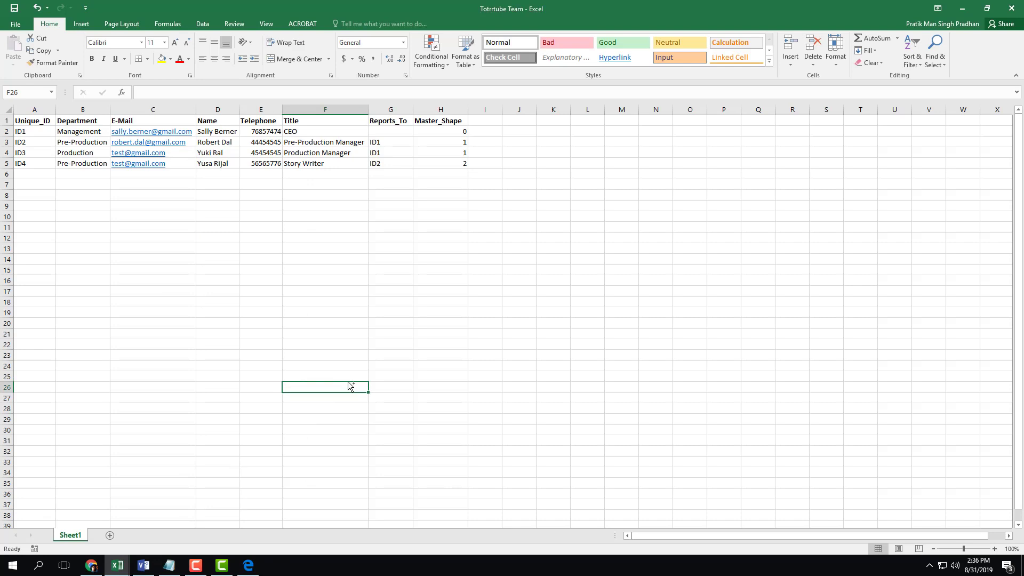
key("ctrl+s")
left_click(1012, 9)
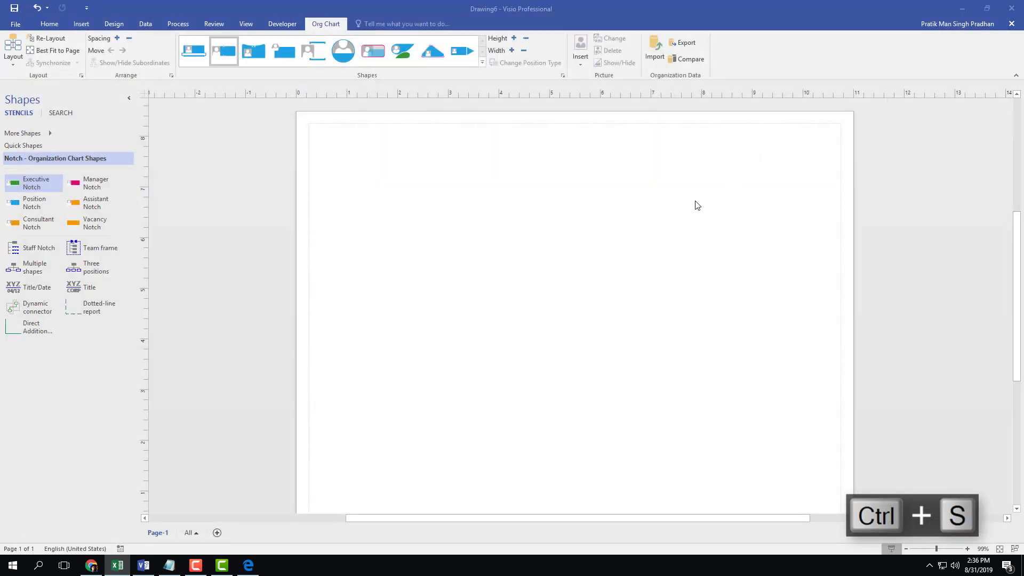
Restart the org chart import with the Totrtube Team workbook and reach column mapping
left_click(655, 47)
left_click(610, 370)
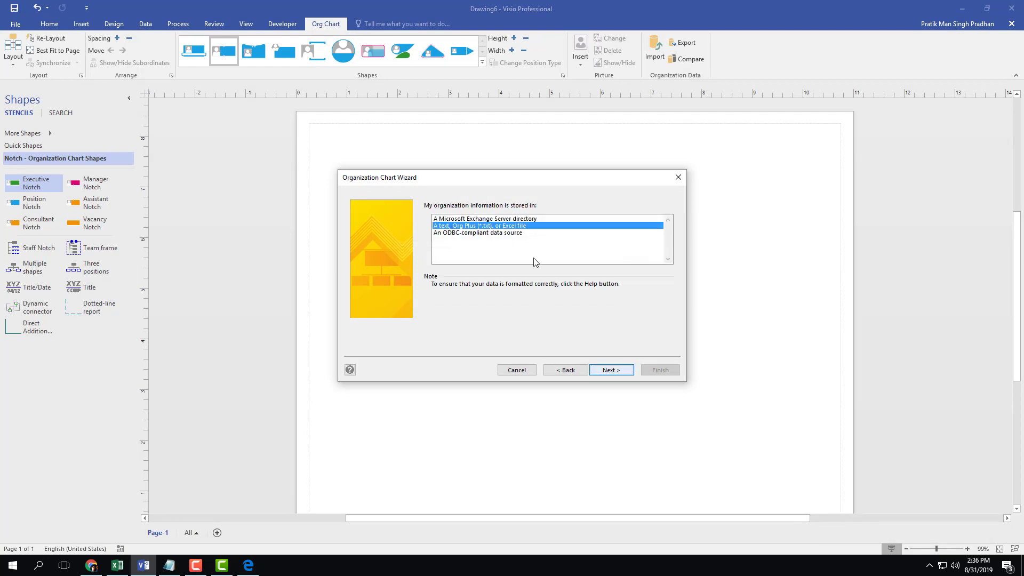
left_click(609, 370)
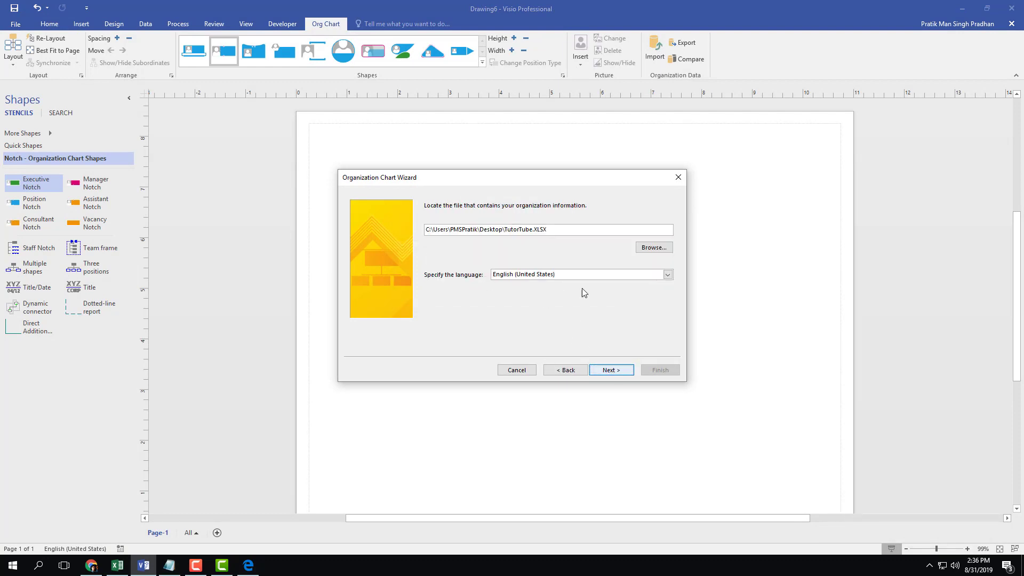
left_click(617, 366)
left_click(539, 323)
left_click(665, 246)
left_click(482, 262)
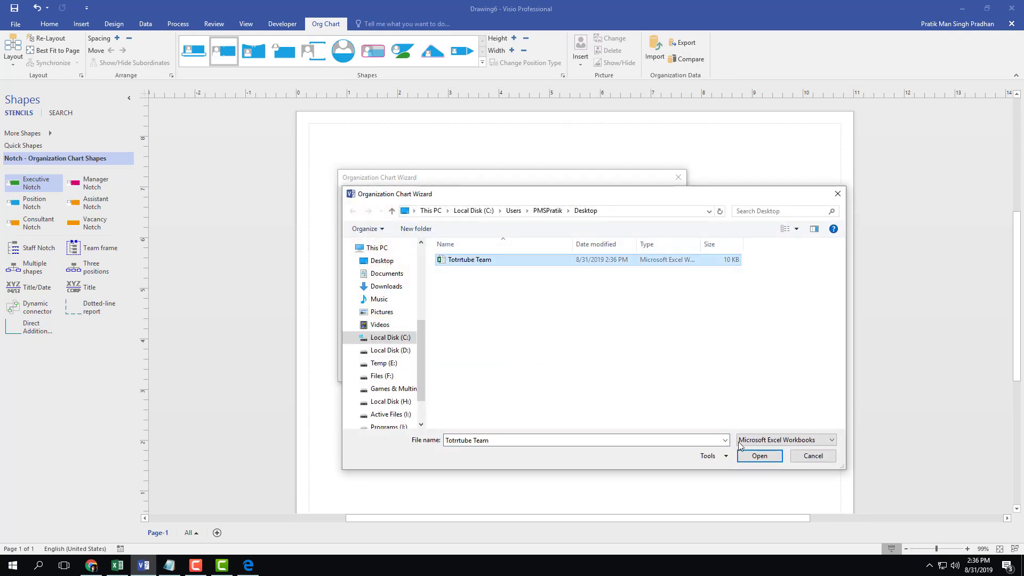
left_click(744, 453)
left_click(628, 373)
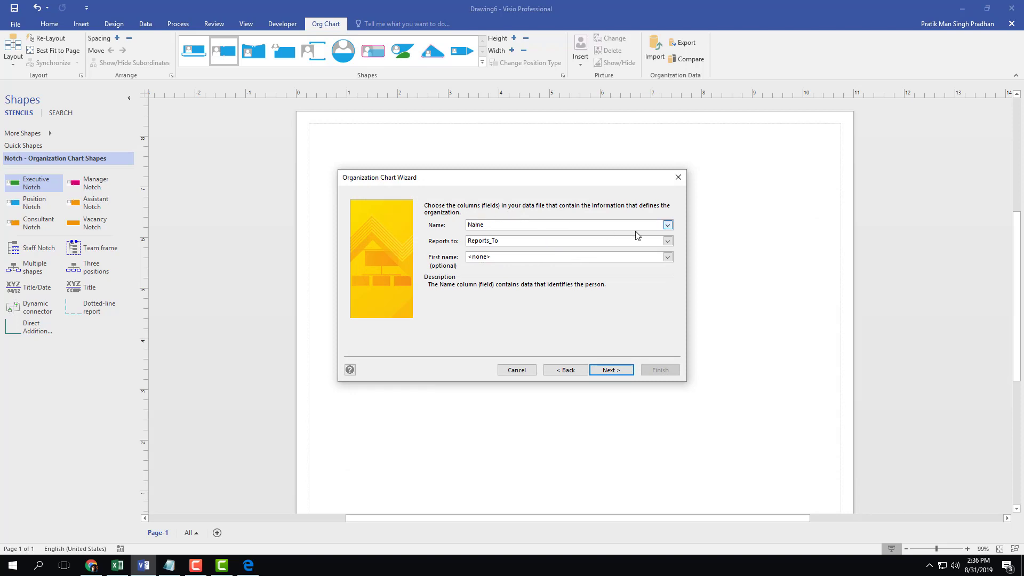
Map Name to the Name column and Reports to to Reports_To, leaving First name as <none>
left_click(667, 225)
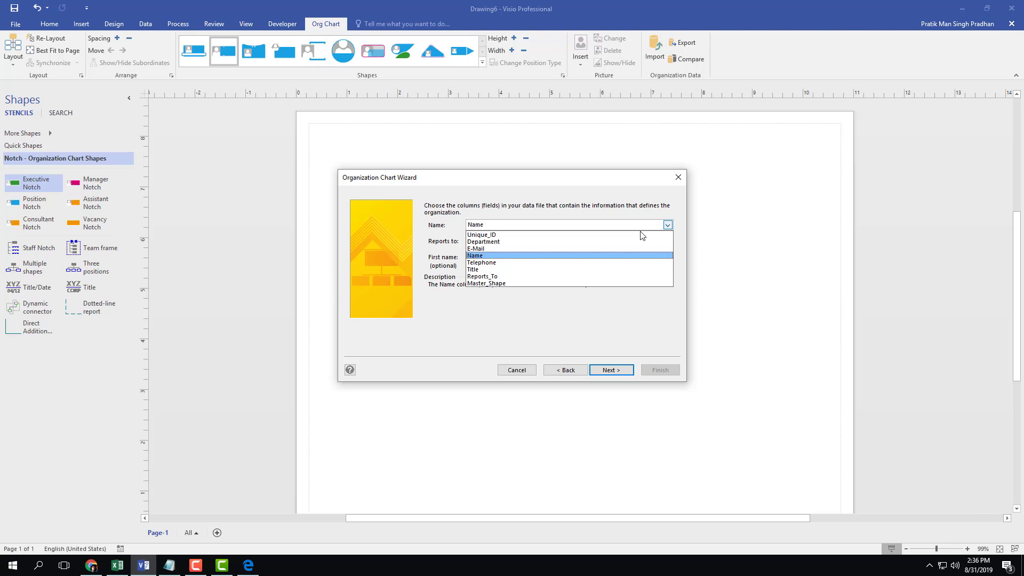
left_click(481, 256)
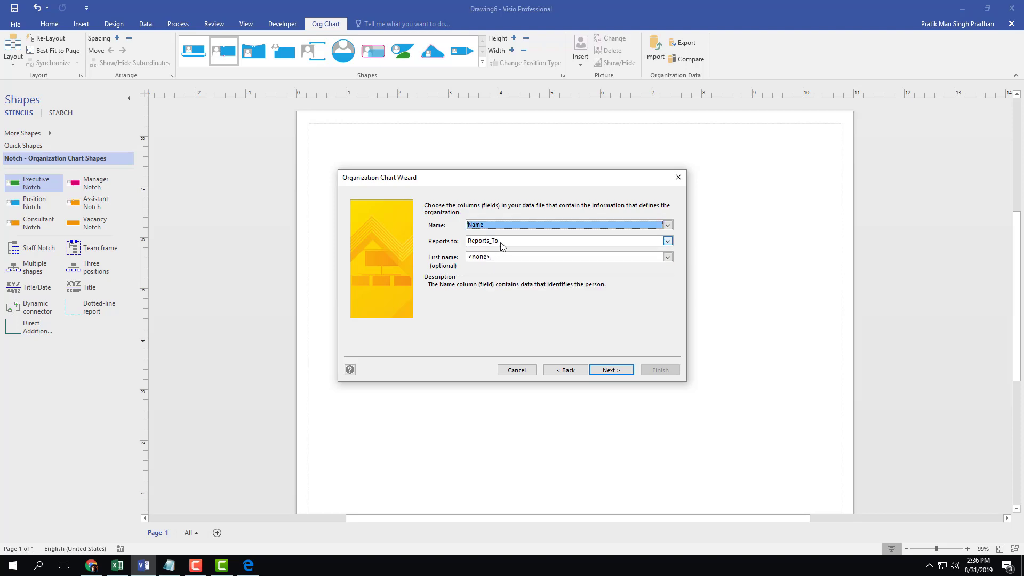
left_click(667, 241)
left_click(496, 291)
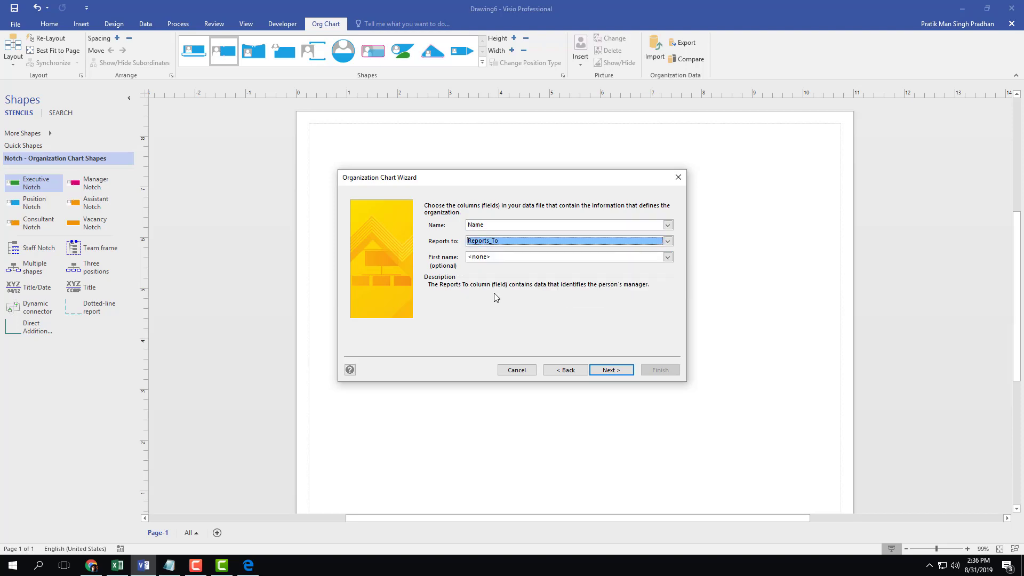
left_click(509, 257)
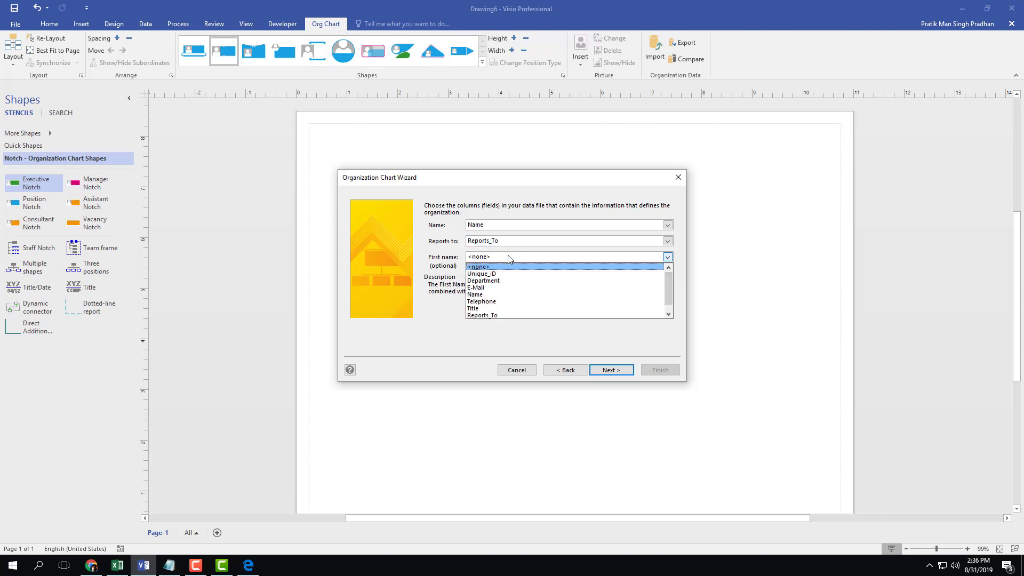
left_click(486, 267)
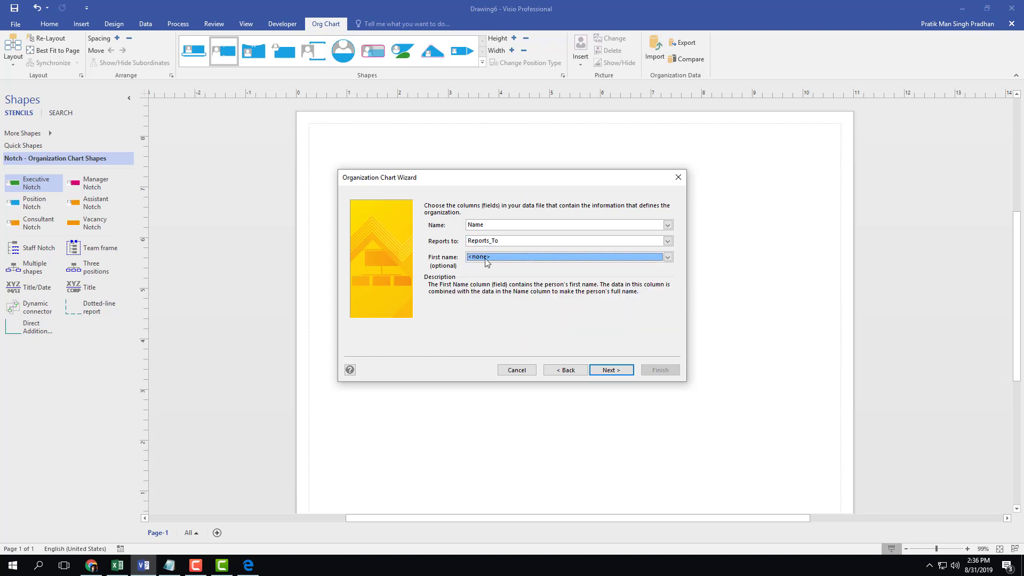
left_click(619, 372)
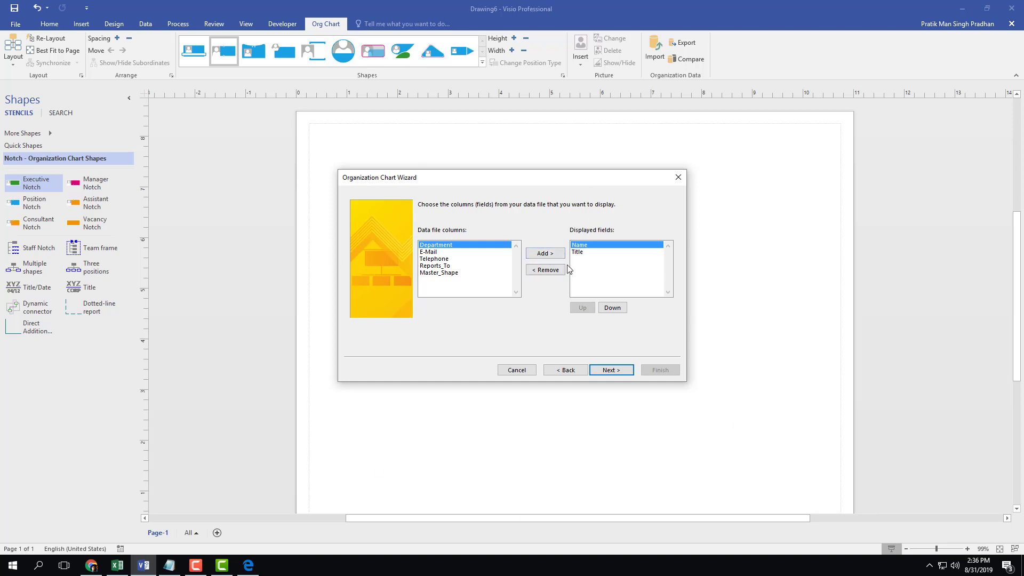
Add E-Mail, Telephone and Department to the displayed fields
left_click(479, 251)
left_click(546, 254)
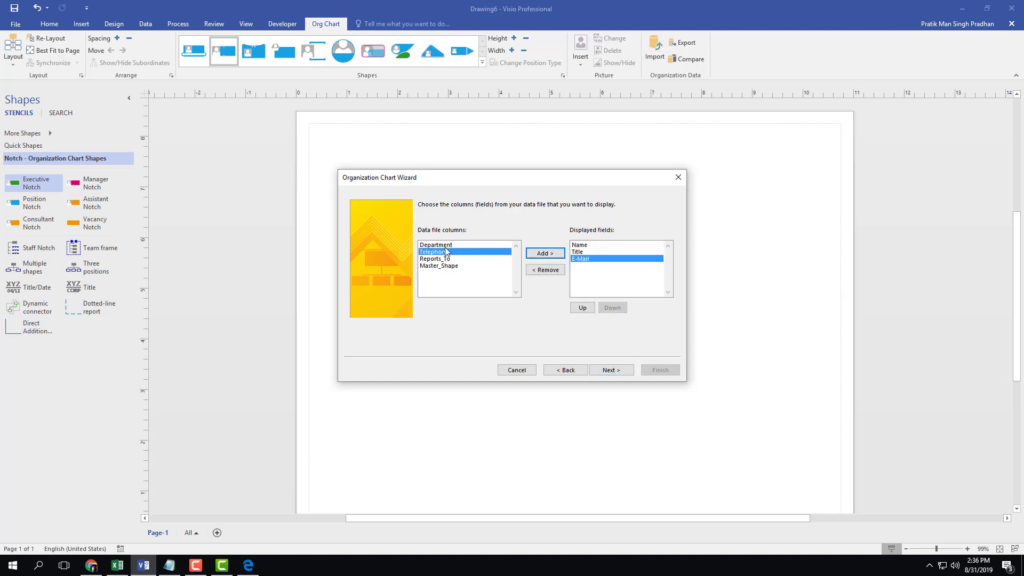
left_click(543, 255)
left_click(494, 245)
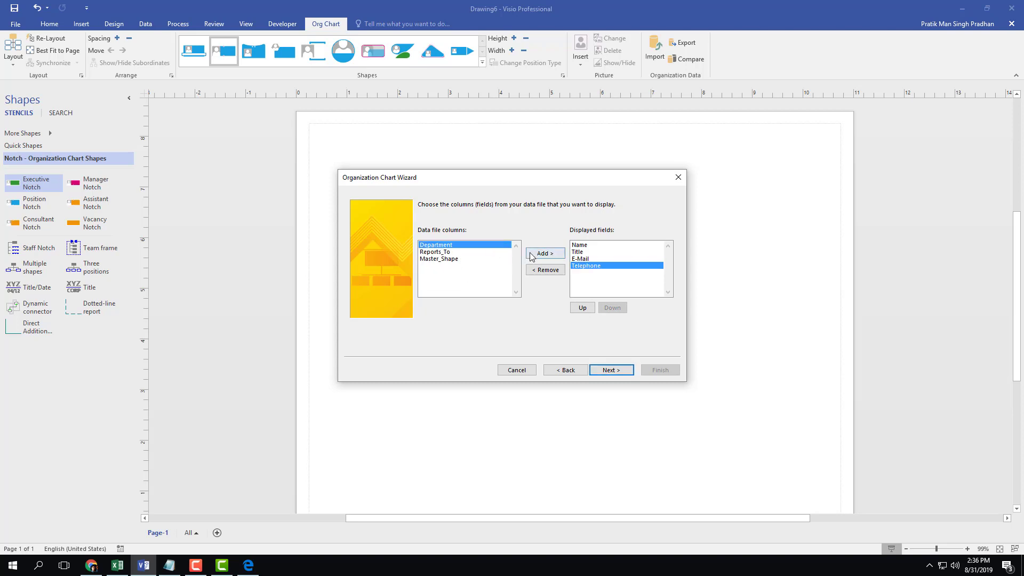
left_click(529, 257)
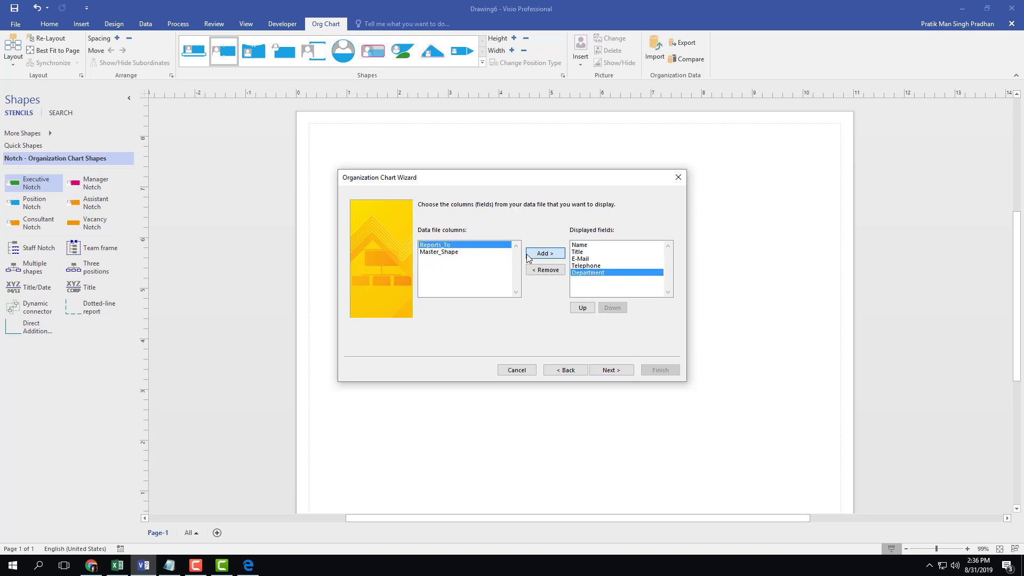
left_click(442, 251)
left_click(444, 246)
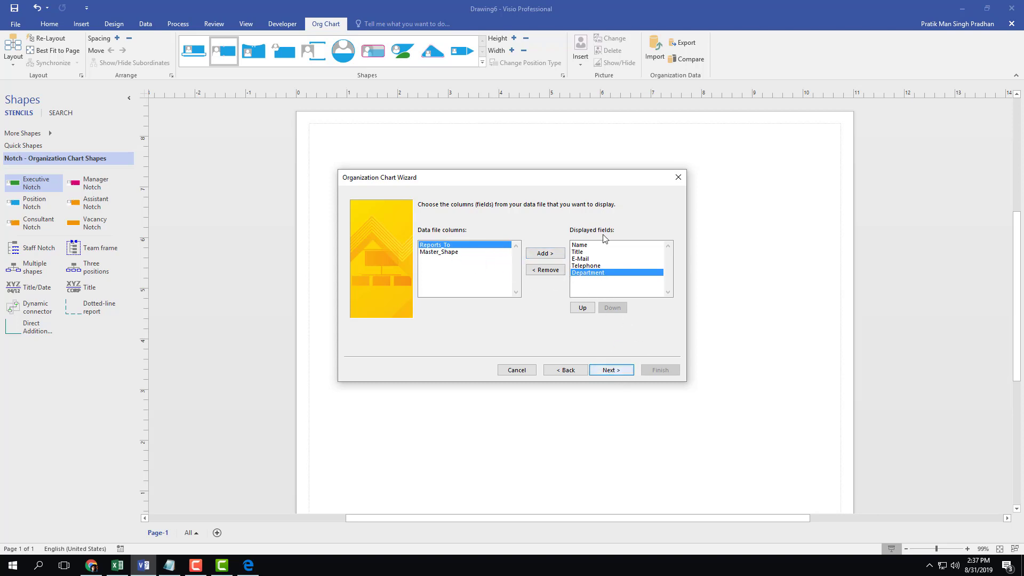
Review the displayed field order from Name through Department and continue to shape data fields
left_click(579, 245)
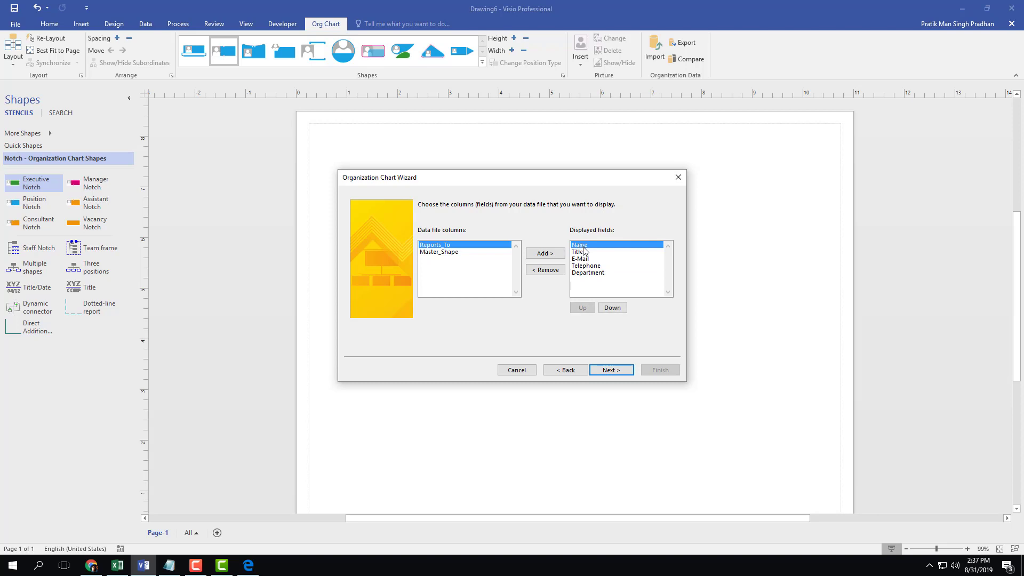
left_click(582, 253)
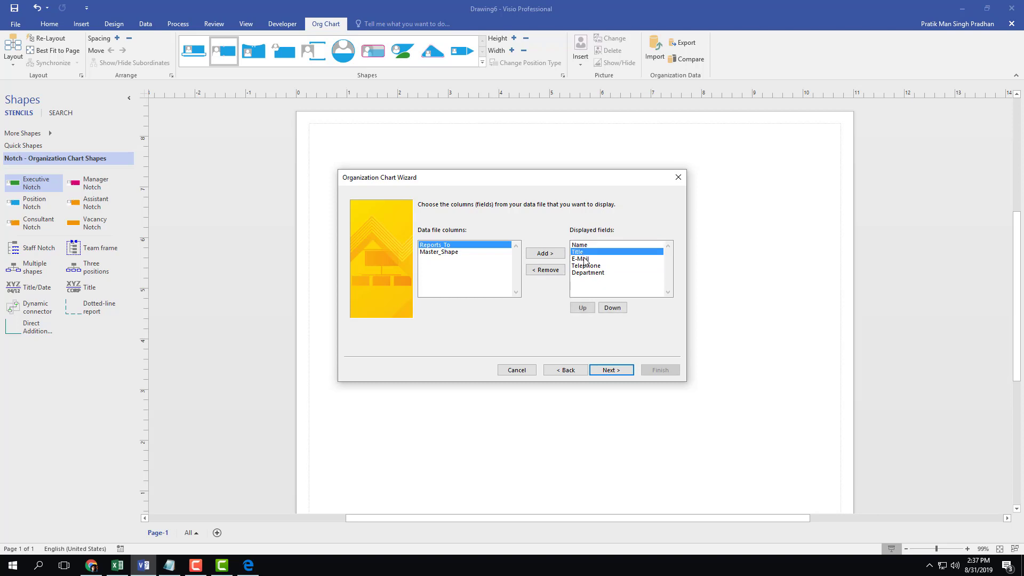
left_click(586, 259)
left_click(589, 265)
left_click(594, 272)
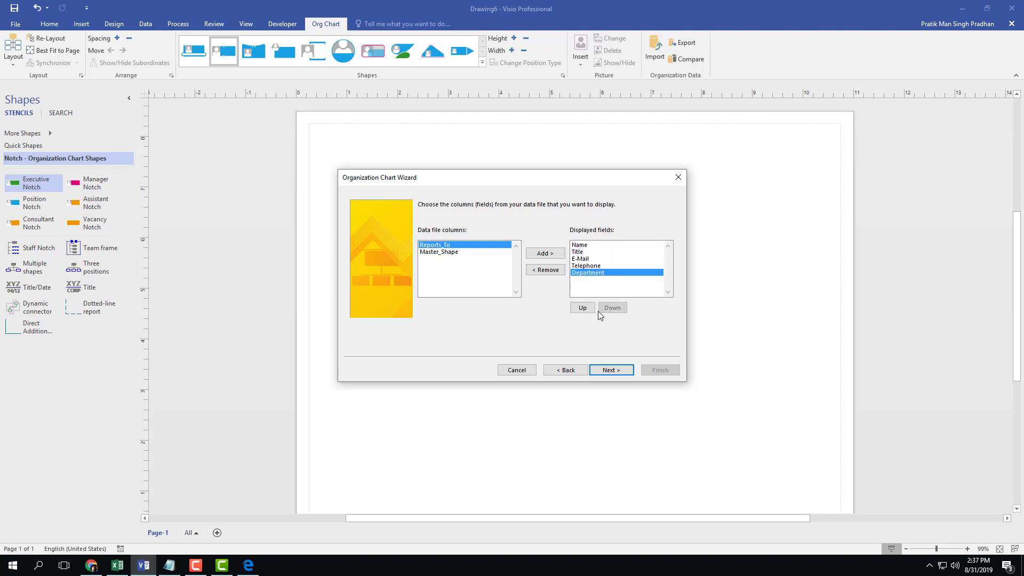
left_click(611, 370)
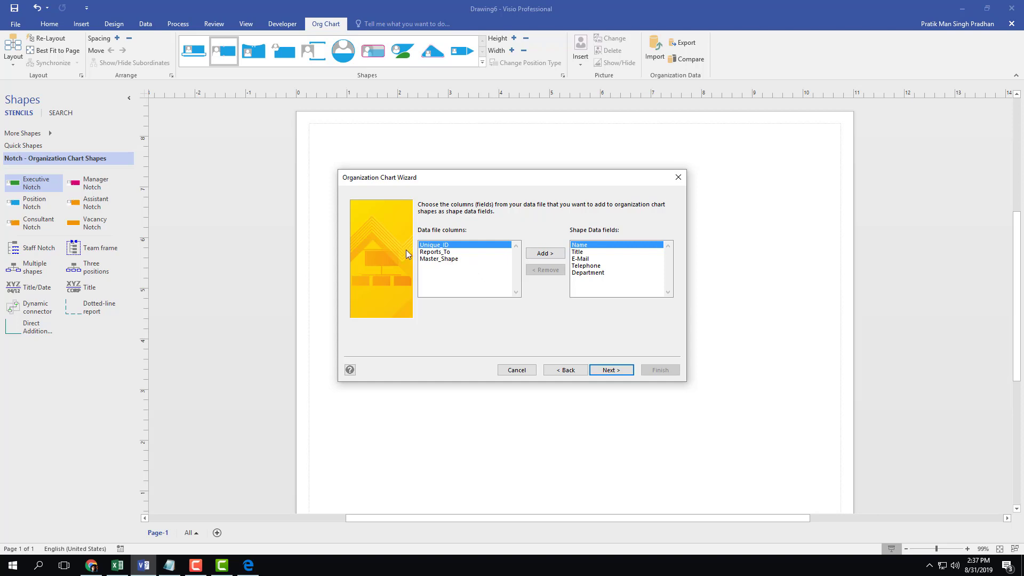
Add Master_Shape as a shape data field, keep default picture and page options, and finish
left_click(450, 260)
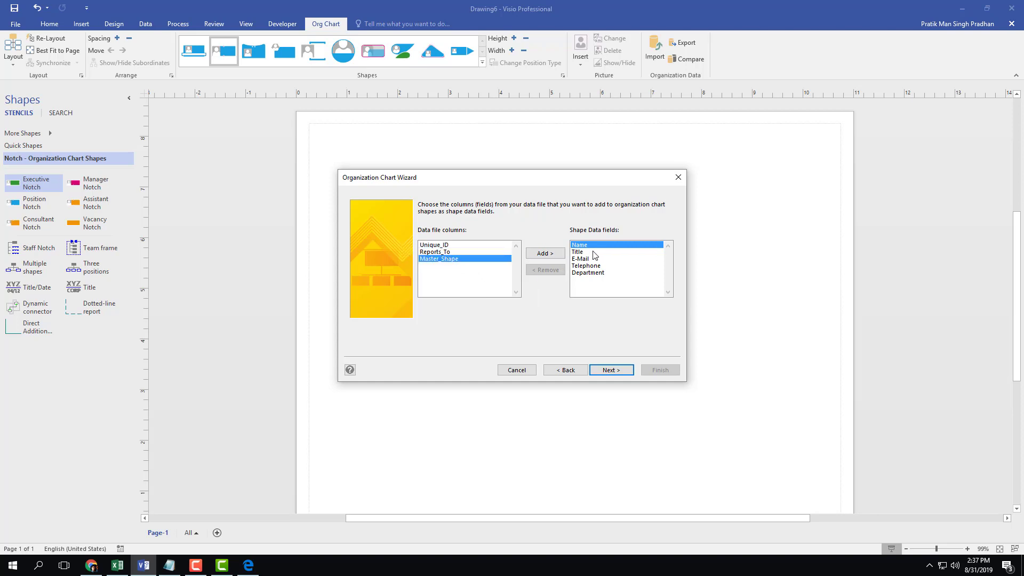
left_click(545, 254)
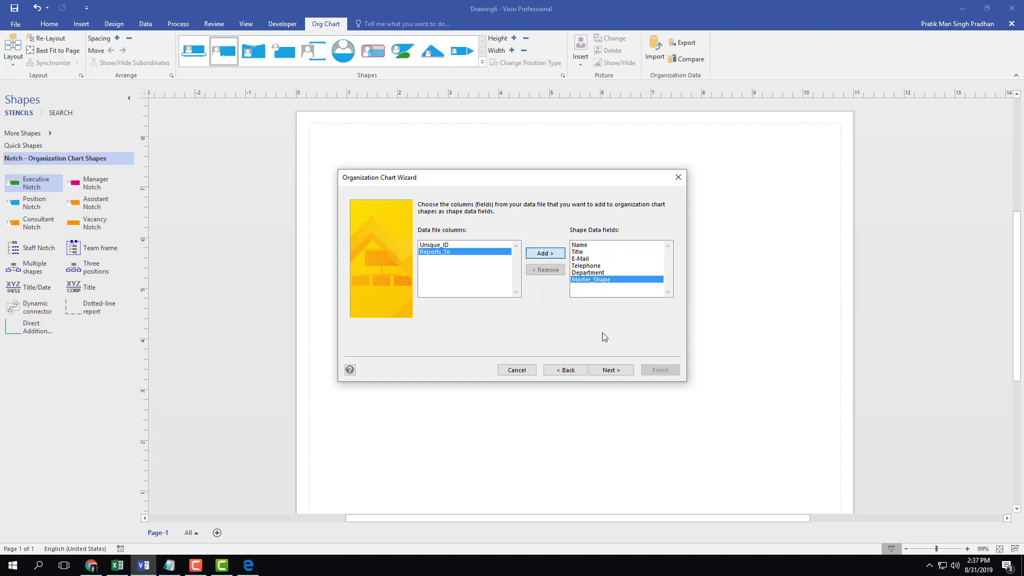
left_click(616, 371)
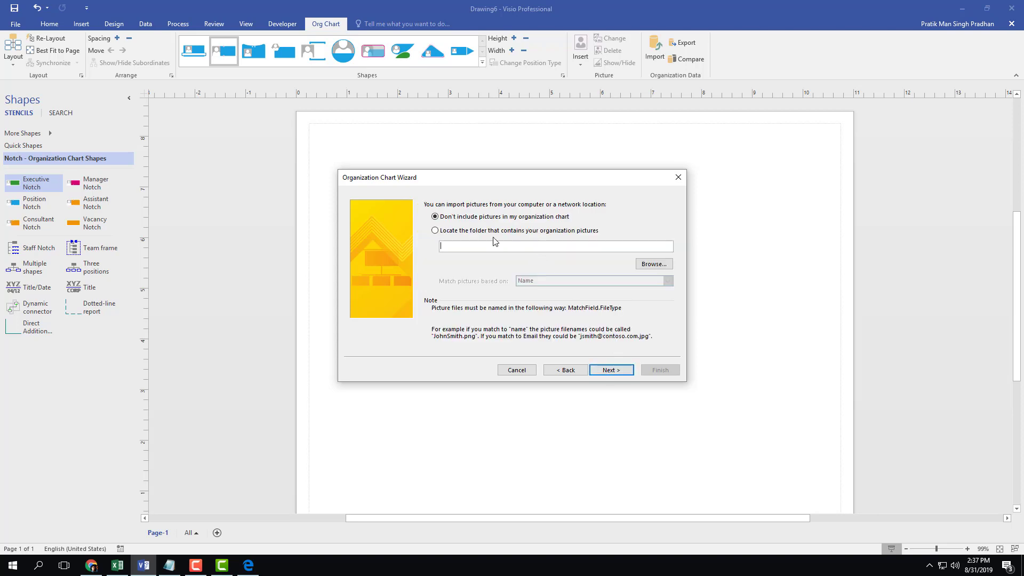
left_click(604, 370)
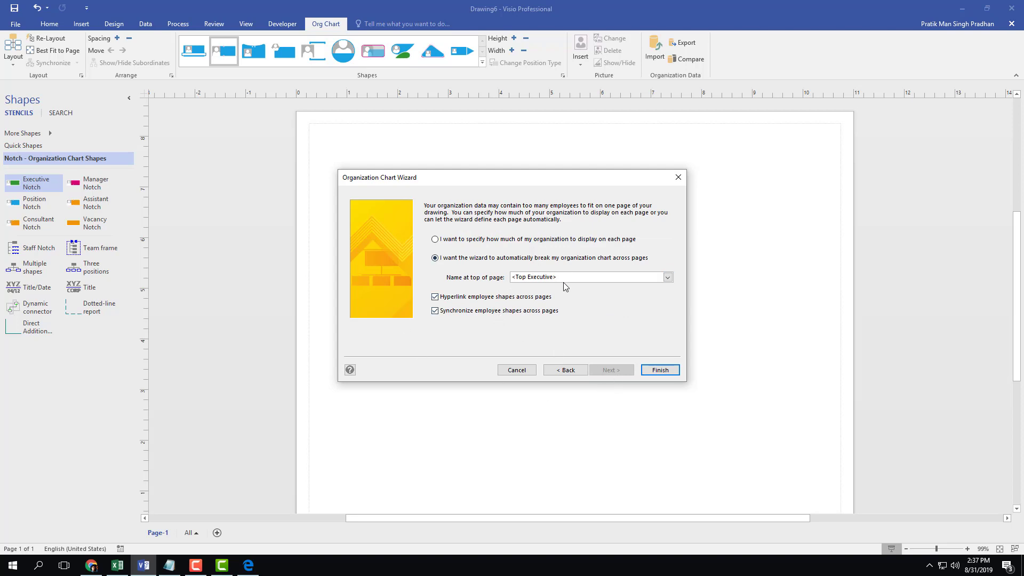
left_click(664, 370)
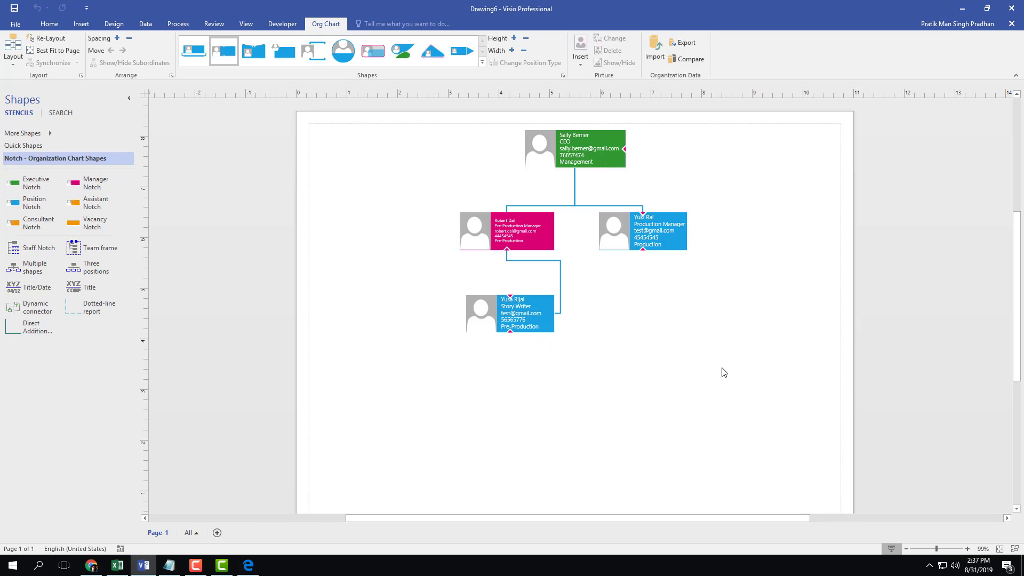
Spread the two manager boxes apart and move the Story Writer box lower and right
left_click_drag(772, 405, 388, 101)
left_click(809, 378)
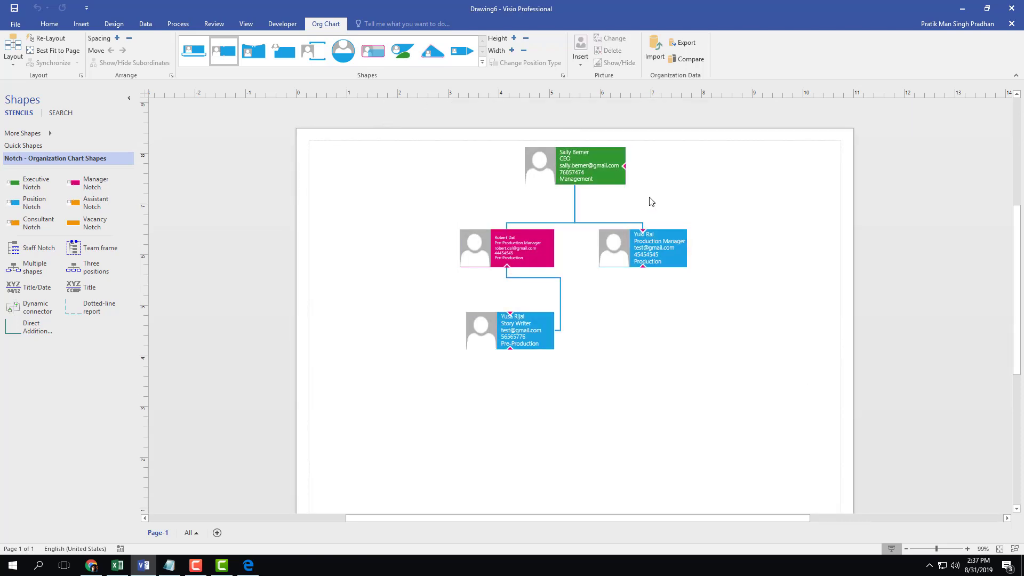
left_click(578, 158)
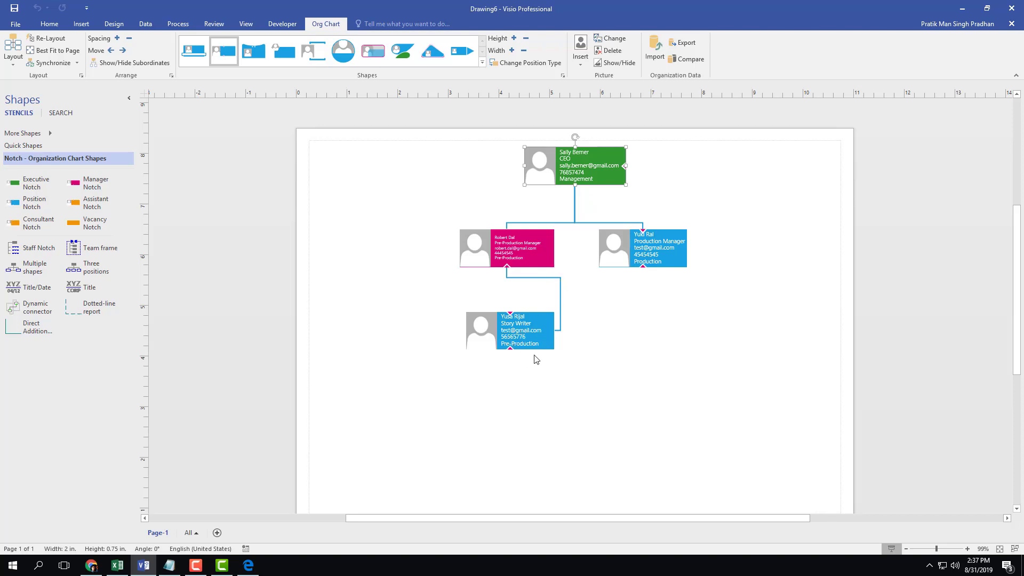
left_click_drag(519, 334, 559, 372)
left_click_drag(480, 257, 411, 257)
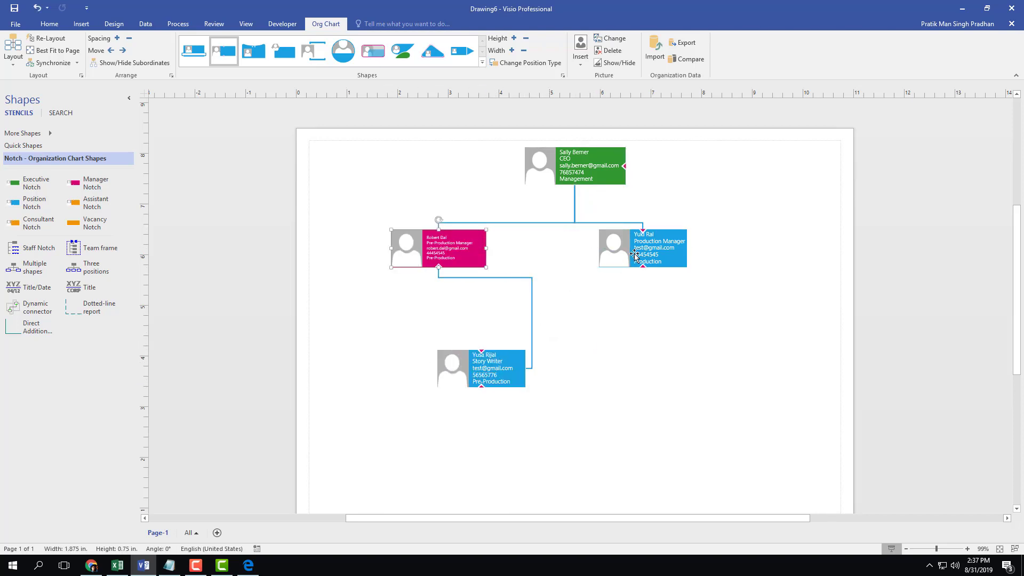
left_click_drag(635, 255, 675, 261)
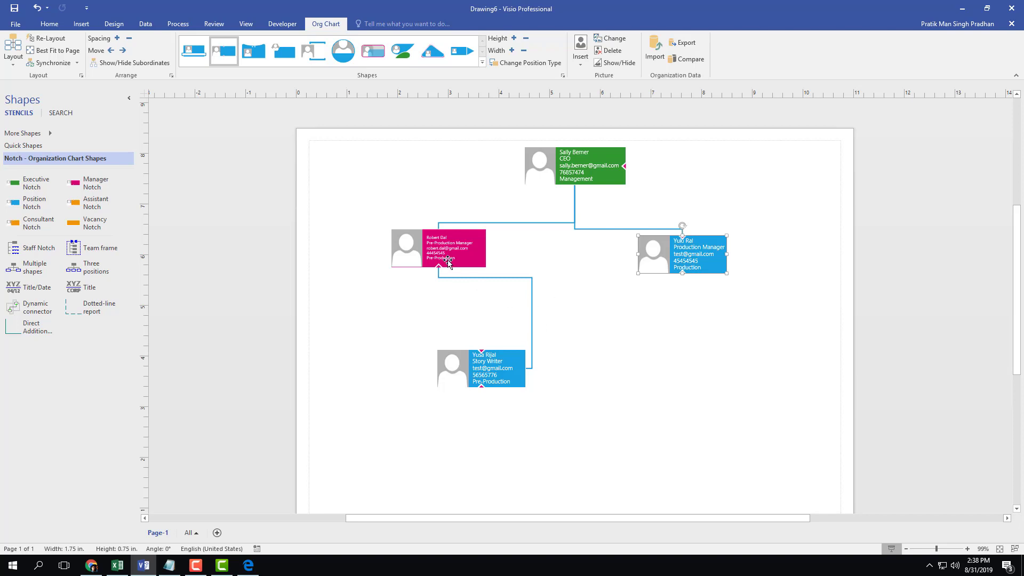
left_click_drag(475, 376, 530, 395)
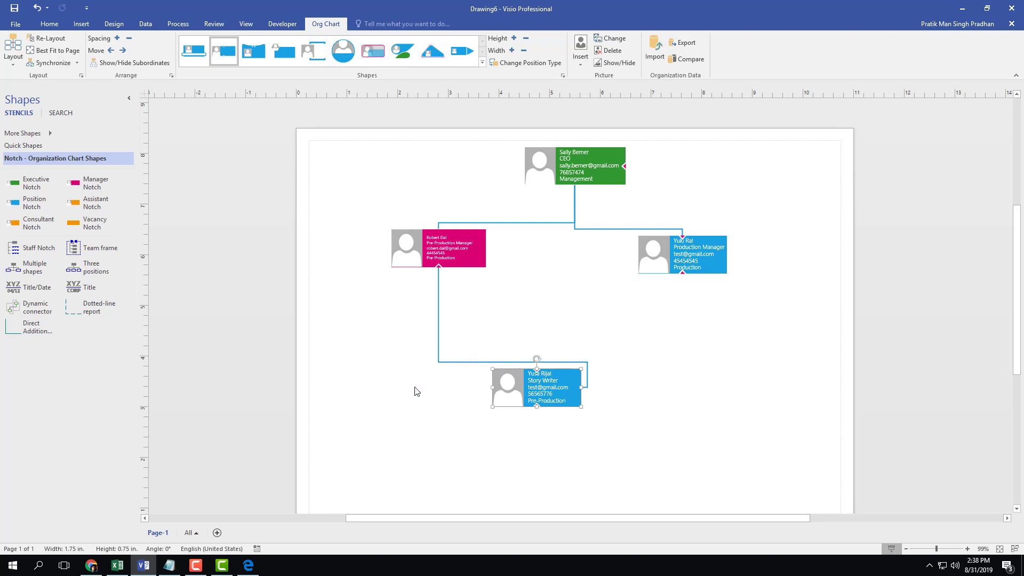
left_click(195, 565)
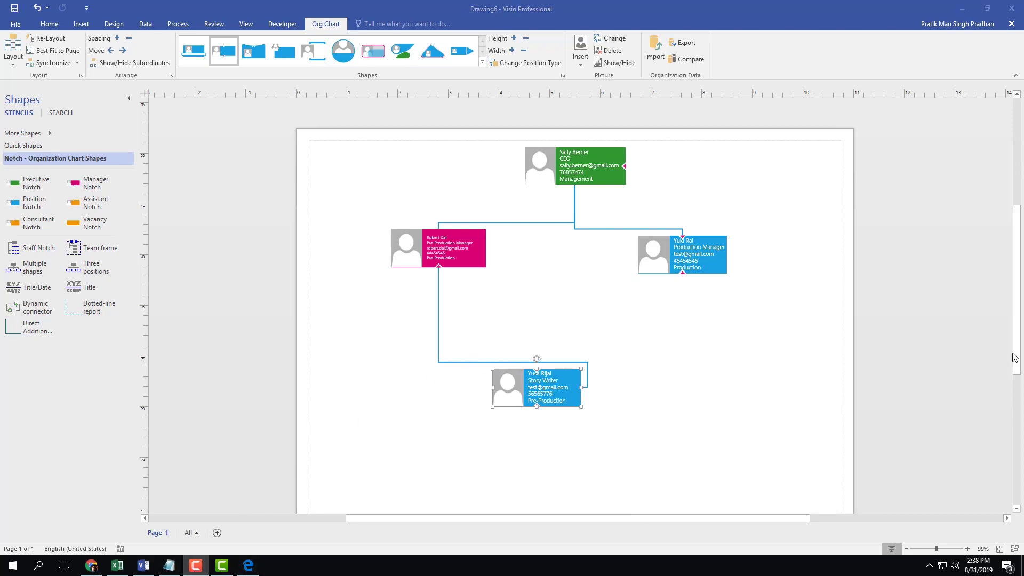